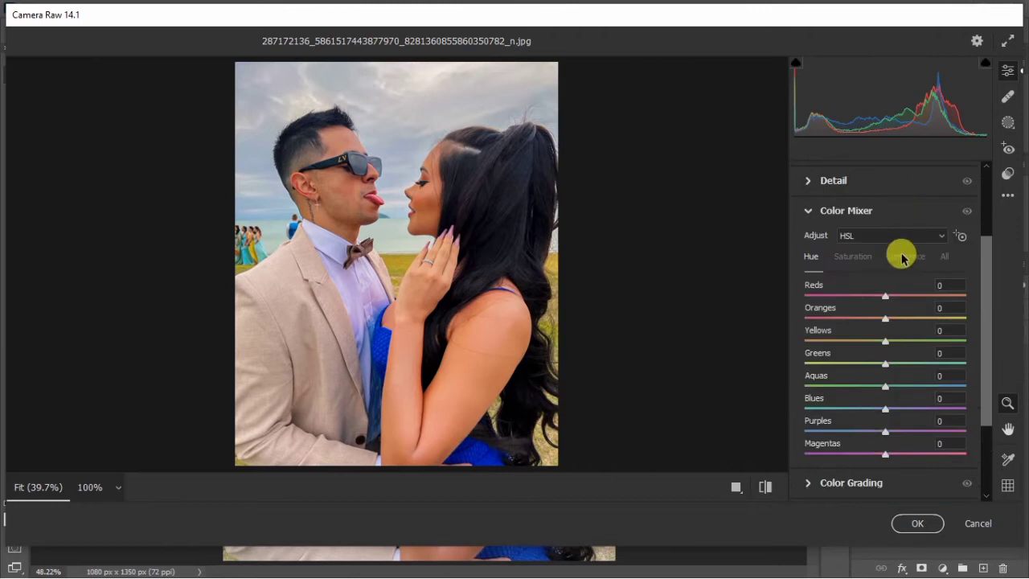
# Step: Set Color Mixer saturation to Reds +57, Oranges -19 and Yellows +100, raise Greens, slightly lower Blues, and apply the Camera Raw adjustments
pyautogui.click(852, 256)
pyautogui.moveTo(878, 295); pyautogui.dragTo(969, 340)
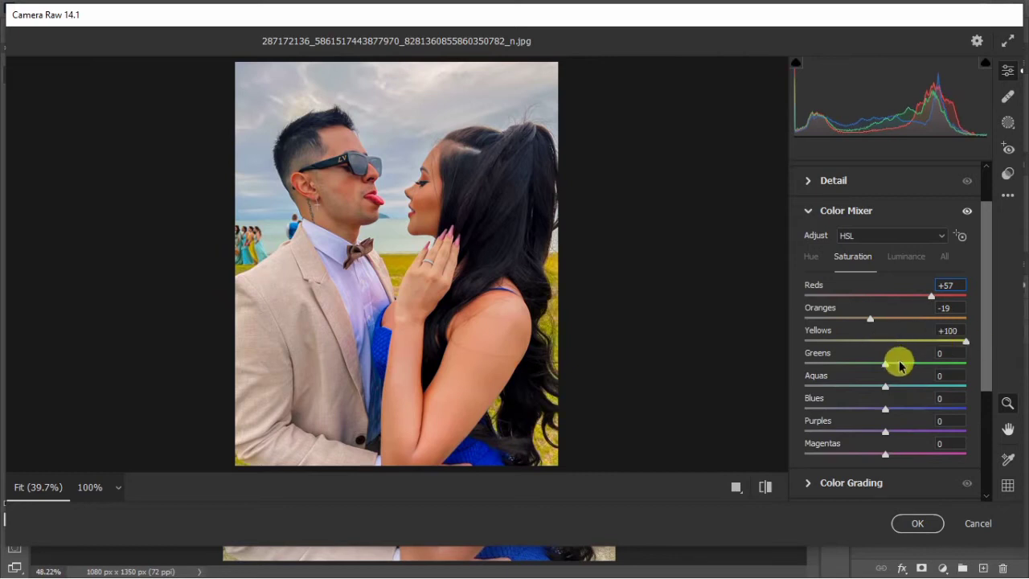
pyautogui.moveTo(896, 361); pyautogui.dragTo(1000, 366)
pyautogui.moveTo(885, 408)
pyautogui.mouseDown()
pyautogui.moveTo(855, 407)
pyautogui.moveTo(876, 407)
pyautogui.mouseUp()
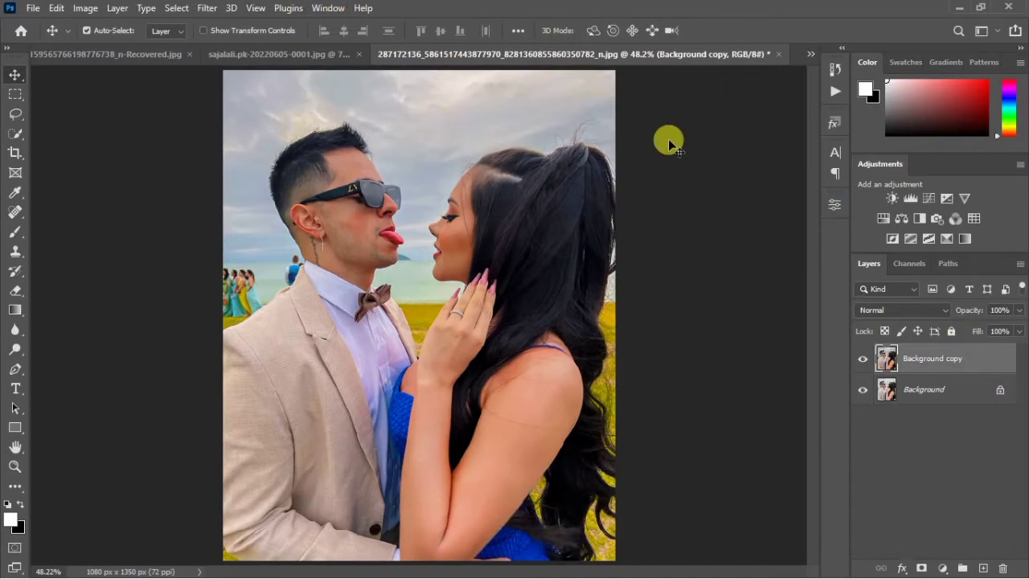
# Step: Duplicate the Background copy layer
pyautogui.hotkey('ctrl', 'j')
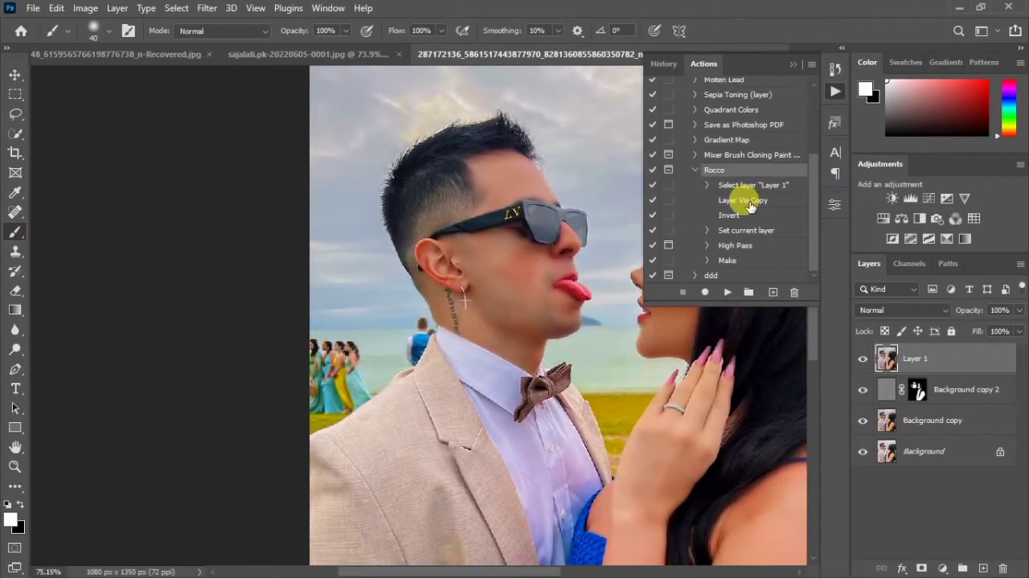
# Step: Apply the Rocco recipe from Color Efex Pro 4 to Layer 1, with Bleach Bypass contrast 25% and local contrast 4%
pyautogui.click(208, 8)
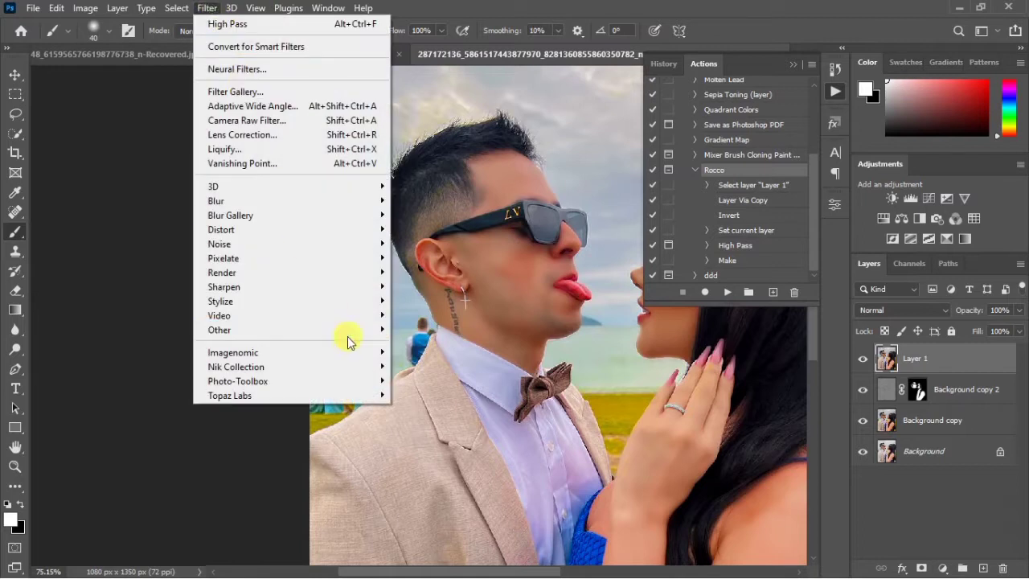
pyautogui.moveTo(354, 370)
pyautogui.click(414, 380)
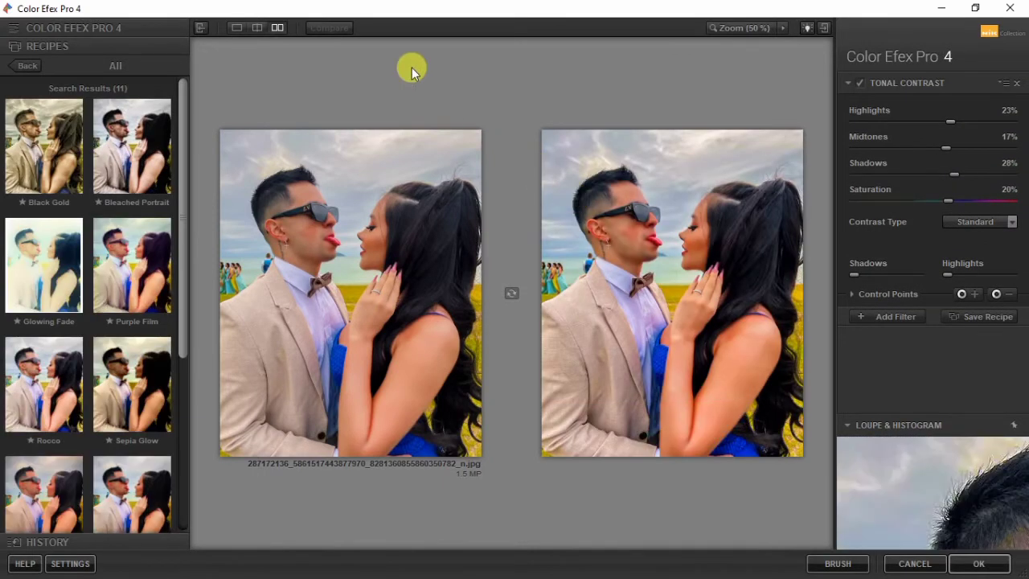
pyautogui.scroll(-3, 108, 233)
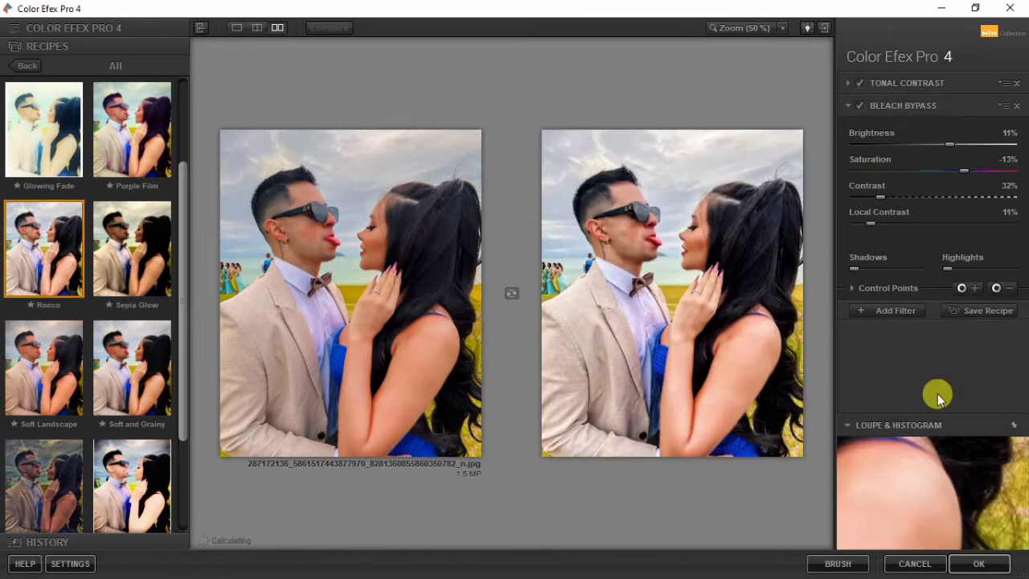
pyautogui.moveTo(866, 226); pyautogui.dragTo(860, 225)
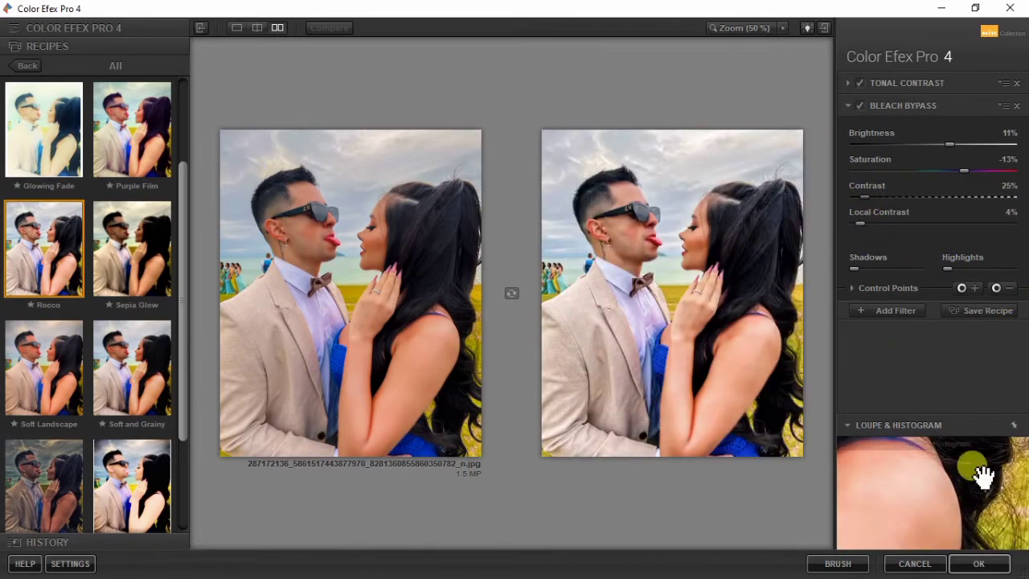
pyautogui.click(979, 564)
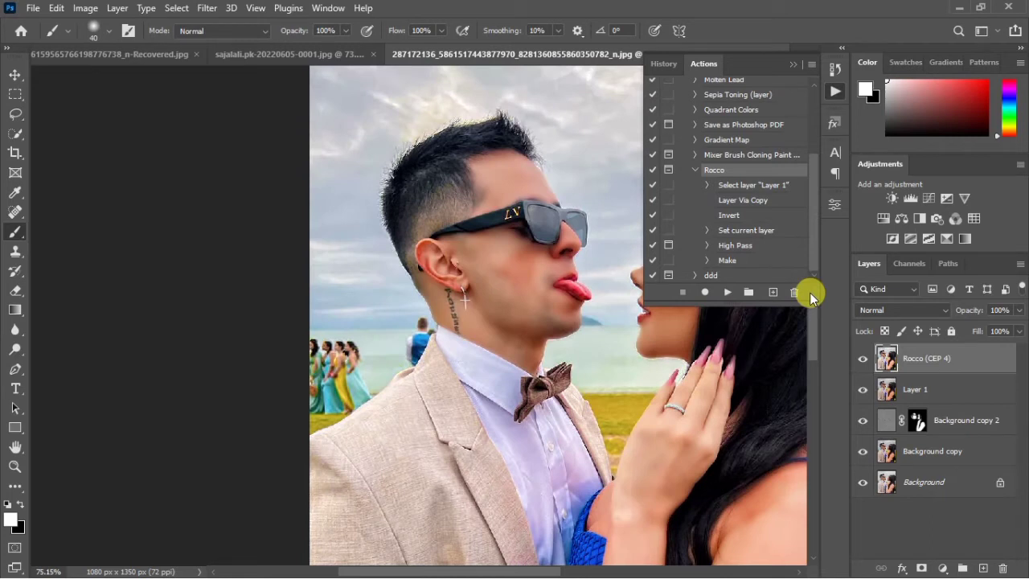
pyautogui.click(802, 69)
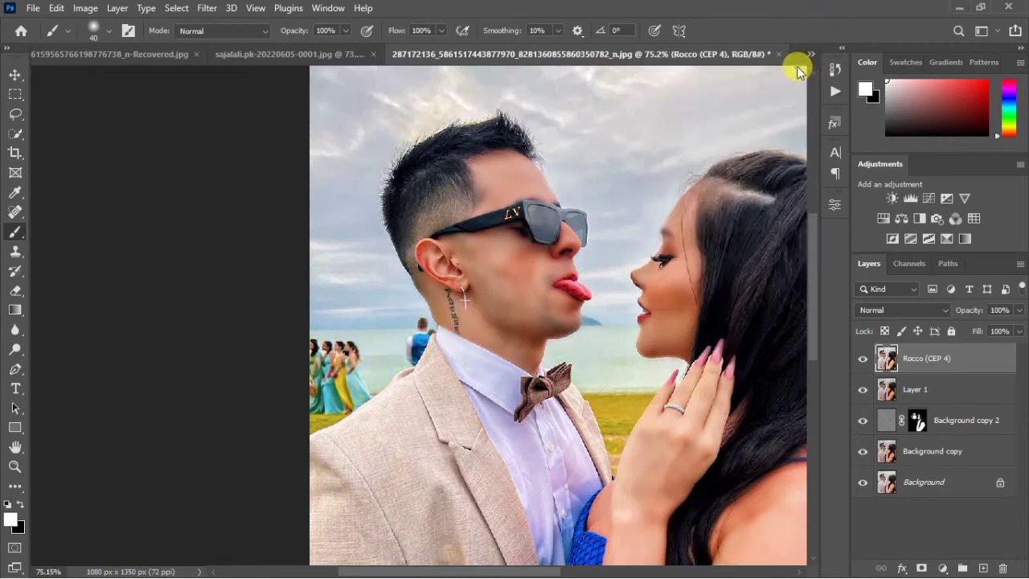
# Step: Apply the GREYCstoration noise-removal filter to the Rocco (CEP 4) layer with its current settings, previewing the man's face
pyautogui.hotkey('ctrl', '0')
pyautogui.click(207, 8)
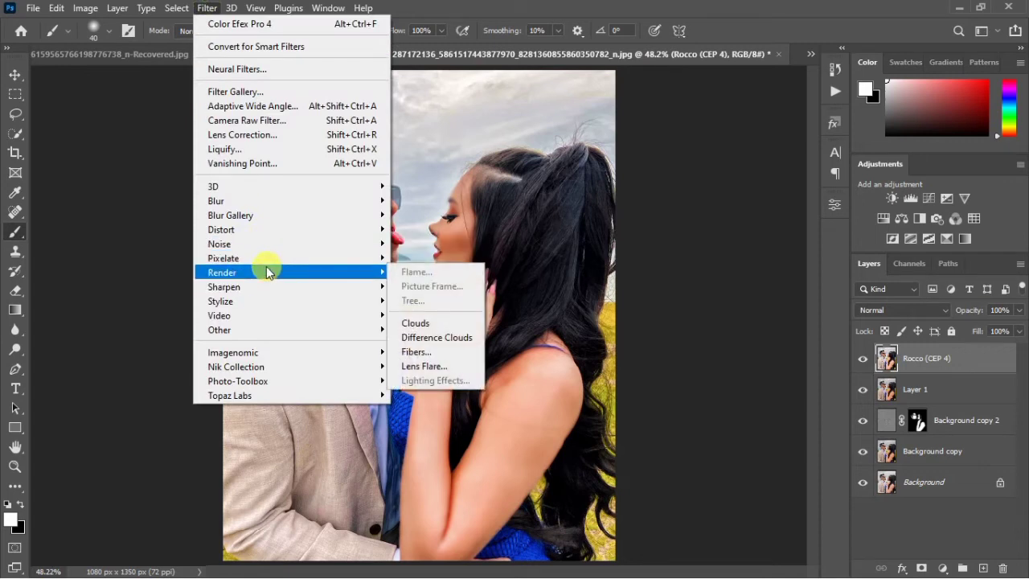
pyautogui.moveTo(265, 260)
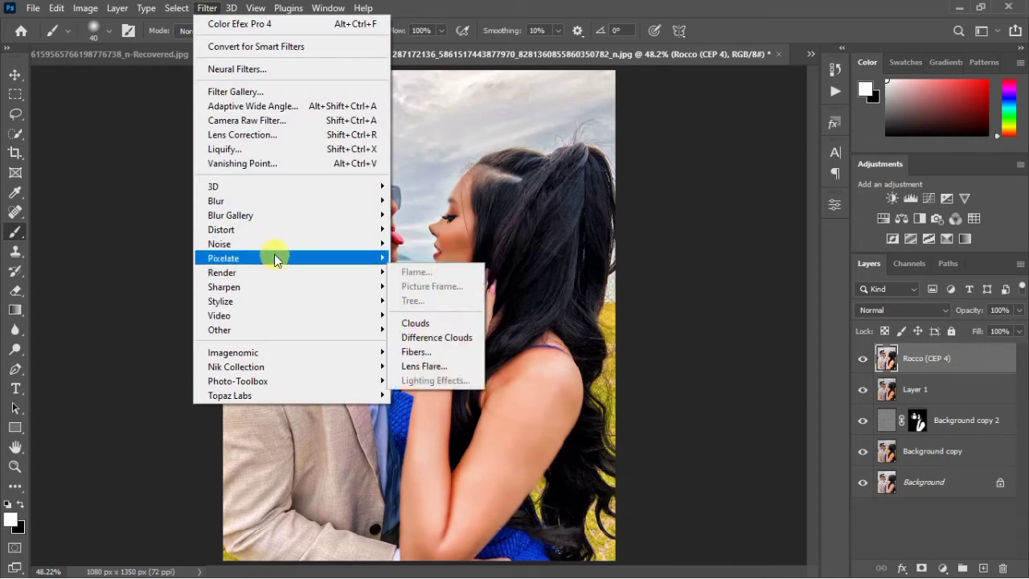
pyautogui.click(486, 286)
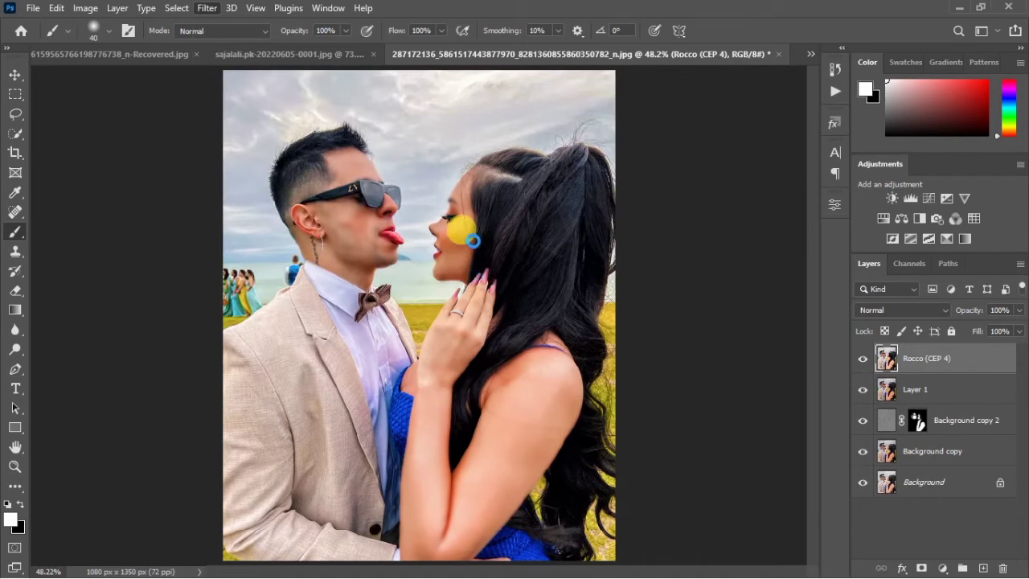
pyautogui.moveTo(523, 338); pyautogui.dragTo(416, 225)
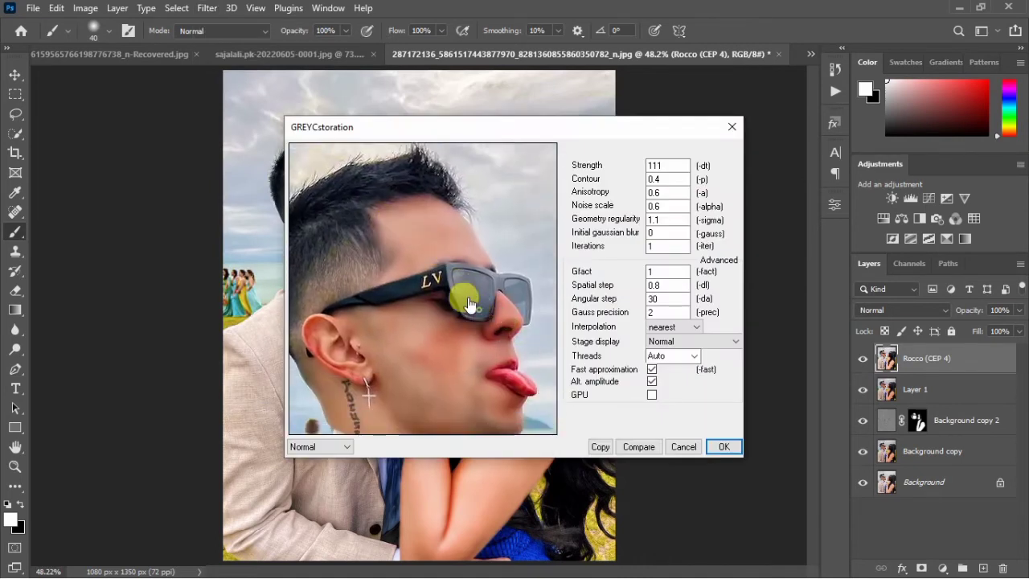
pyautogui.moveTo(487, 273); pyautogui.dragTo(530, 324)
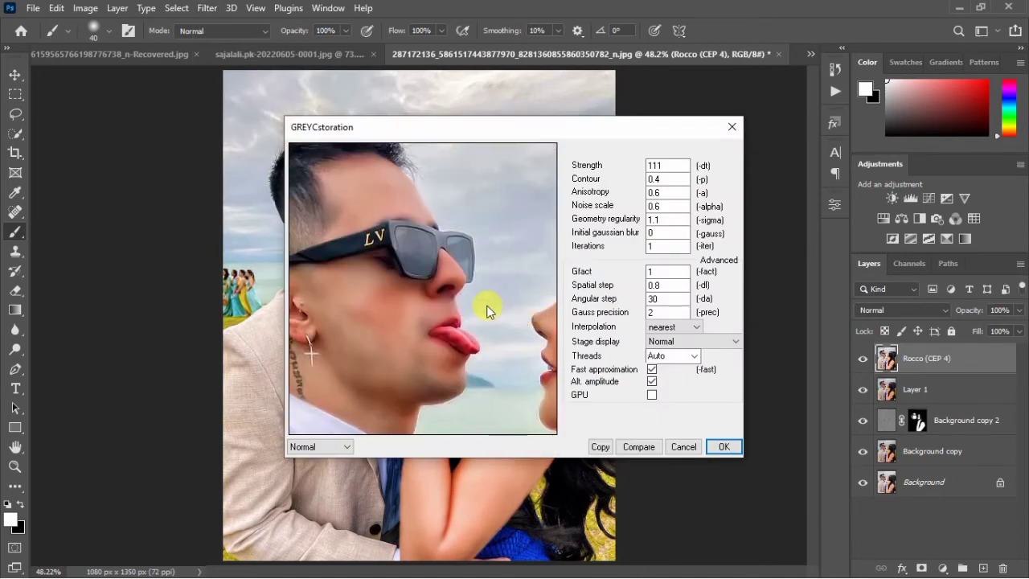
pyautogui.click(678, 179)
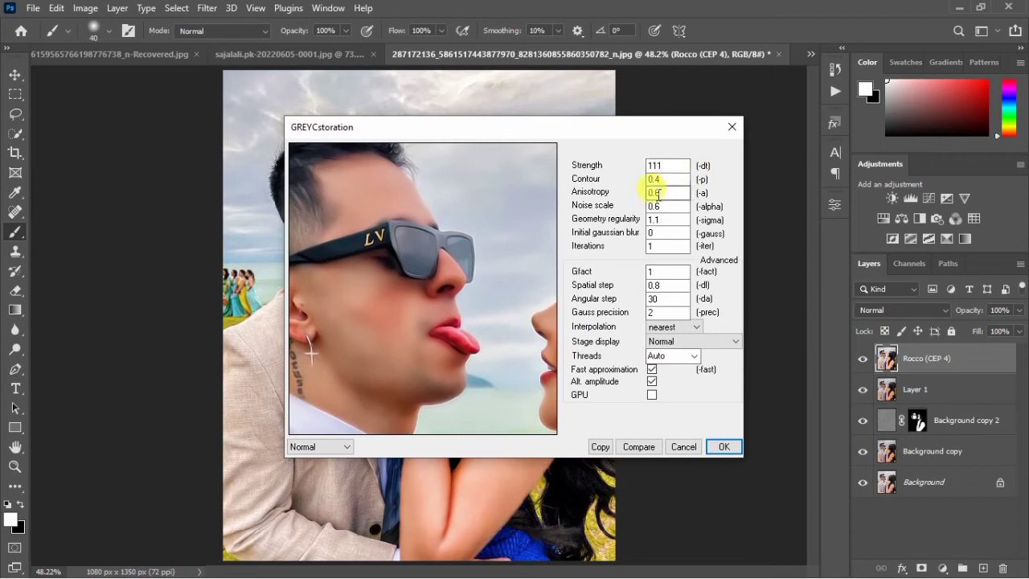
pyautogui.click(726, 449)
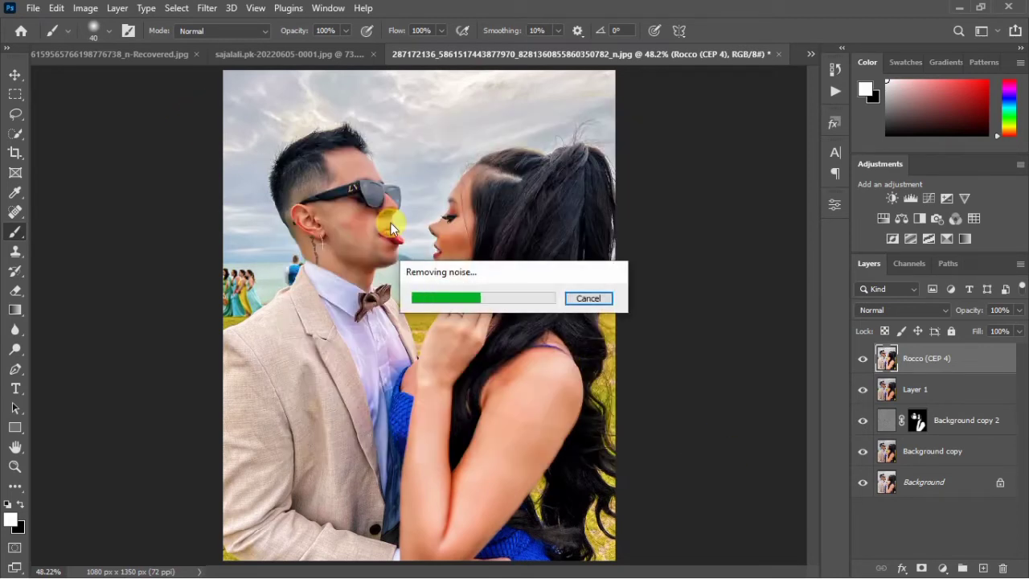
# Step: Smooth the skin on the Rocco (CEP 4) layer with Portraiture's Smoothing: Normal preset, checking the faces in the before/after preview
pyautogui.click(208, 7)
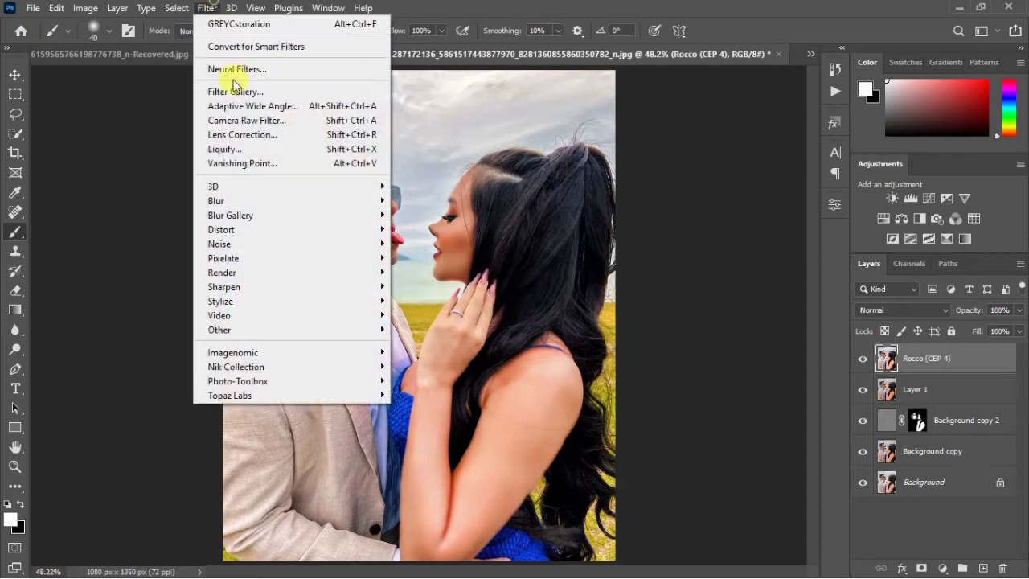
pyautogui.moveTo(328, 354)
pyautogui.click(408, 355)
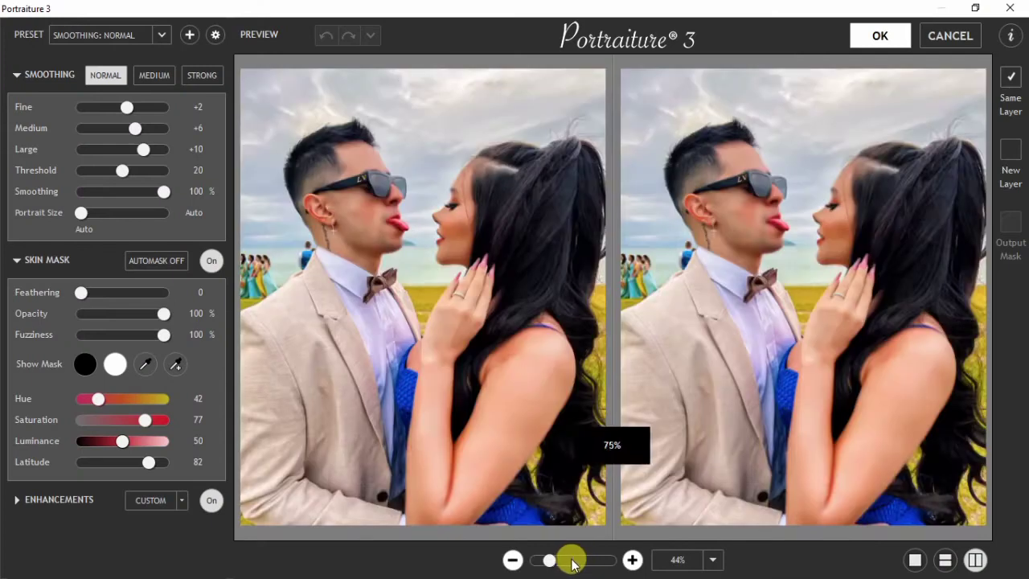
pyautogui.moveTo(558, 558); pyautogui.dragTo(587, 561)
pyautogui.moveTo(721, 332); pyautogui.dragTo(805, 462)
pyautogui.moveTo(770, 338); pyautogui.dragTo(797, 458)
pyautogui.moveTo(785, 376); pyautogui.dragTo(807, 445)
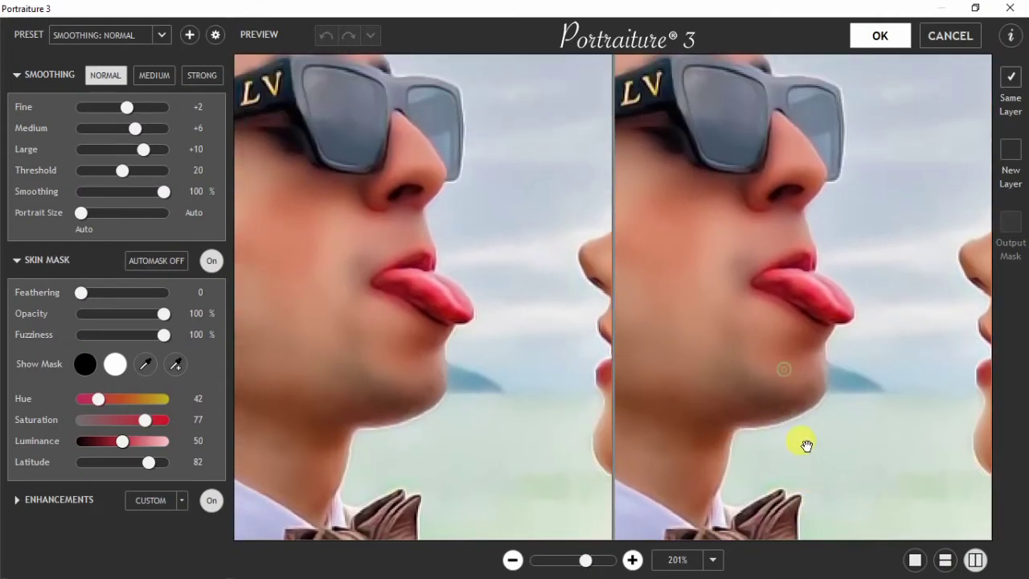
pyautogui.click(714, 558)
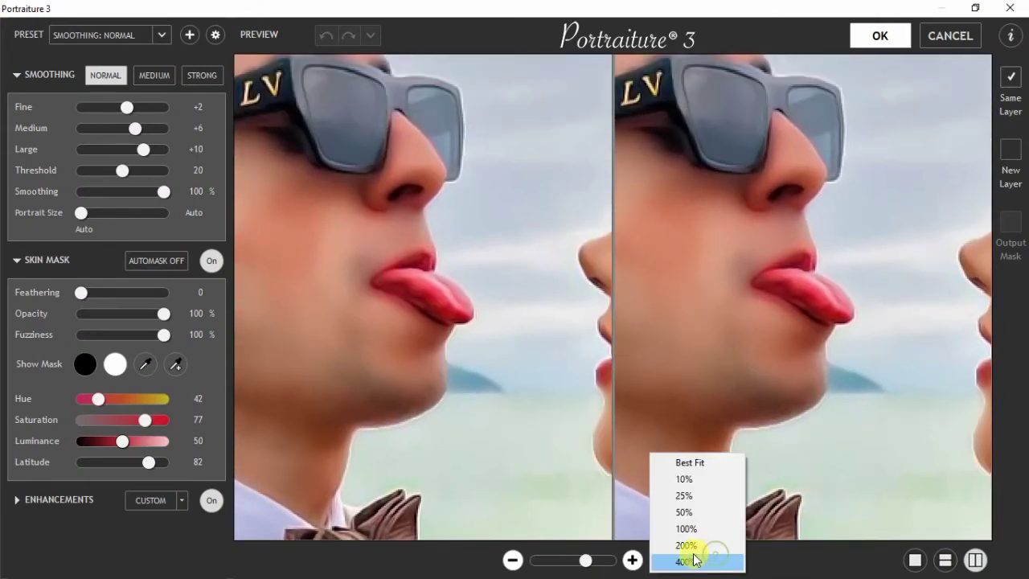
pyautogui.click(688, 515)
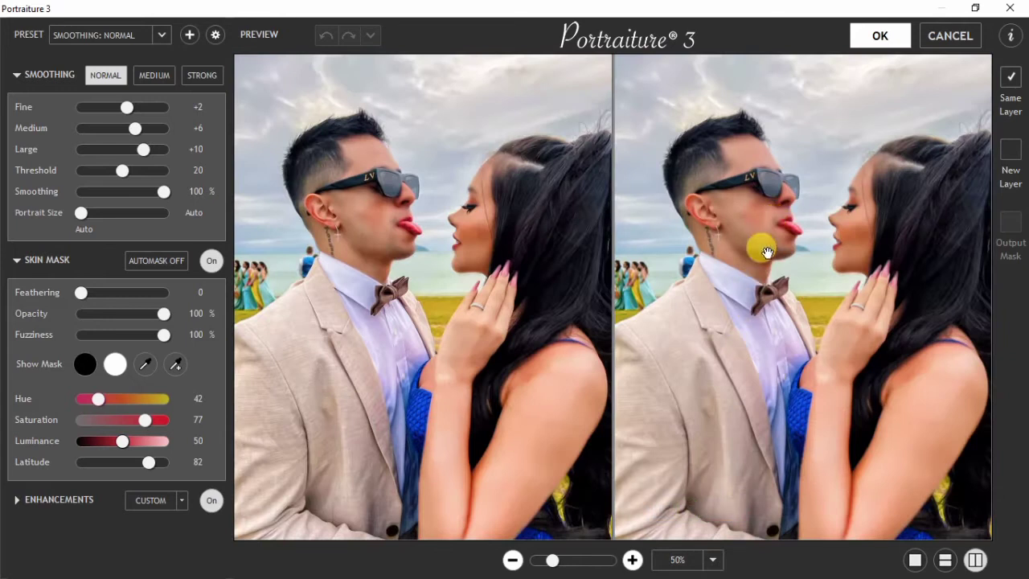
pyautogui.click(634, 560)
pyautogui.moveTo(683, 454); pyautogui.dragTo(725, 567)
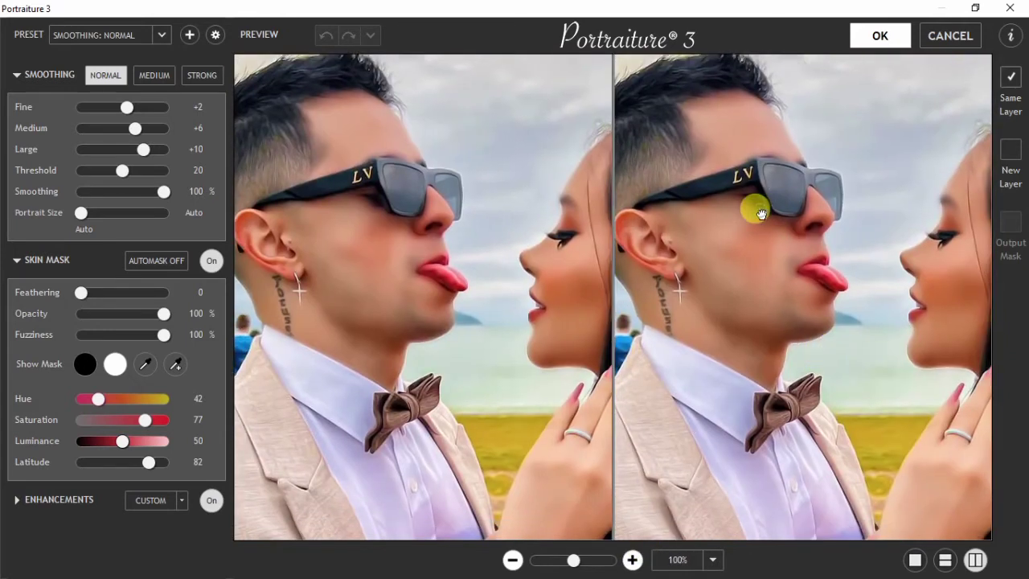
pyautogui.click(882, 37)
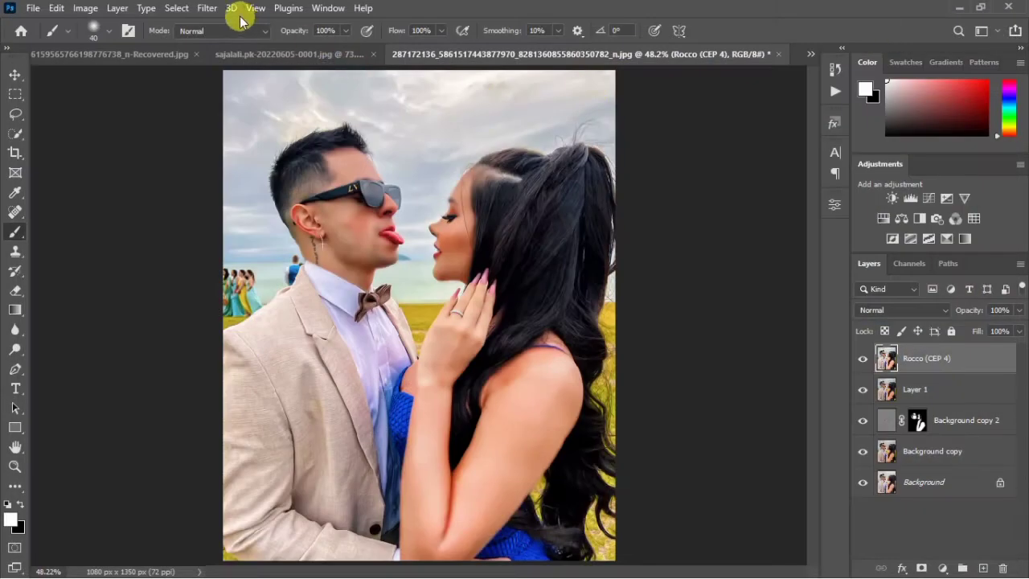
# Step: Apply the SkinFiner filter to the Rocco (CEP 4) layer with its current settings, checking the faces at 1:1
pyautogui.click(207, 8)
pyautogui.moveTo(339, 379)
pyautogui.click(422, 380)
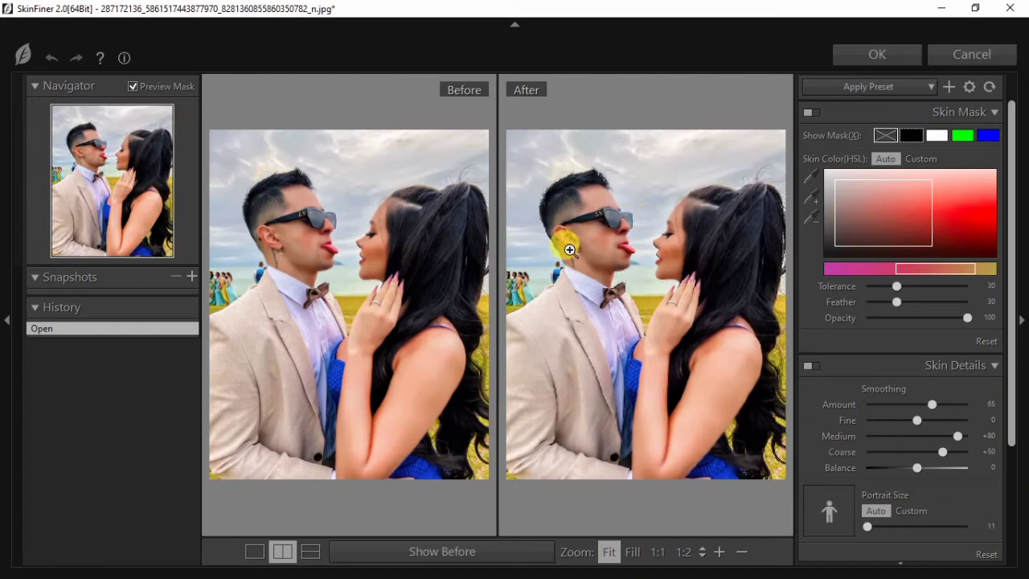
pyautogui.click(570, 250)
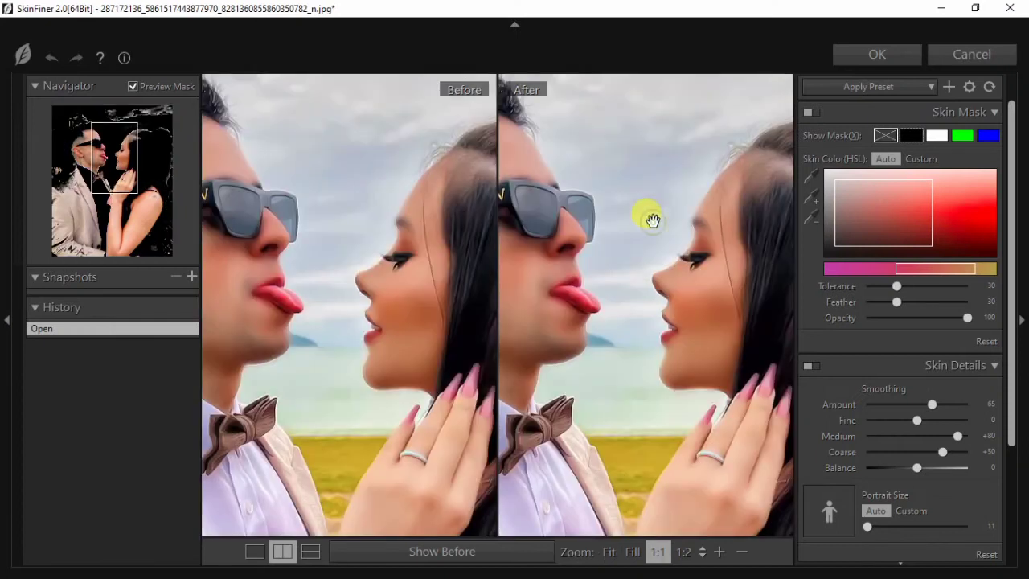
pyautogui.moveTo(650, 217); pyautogui.dragTo(679, 256)
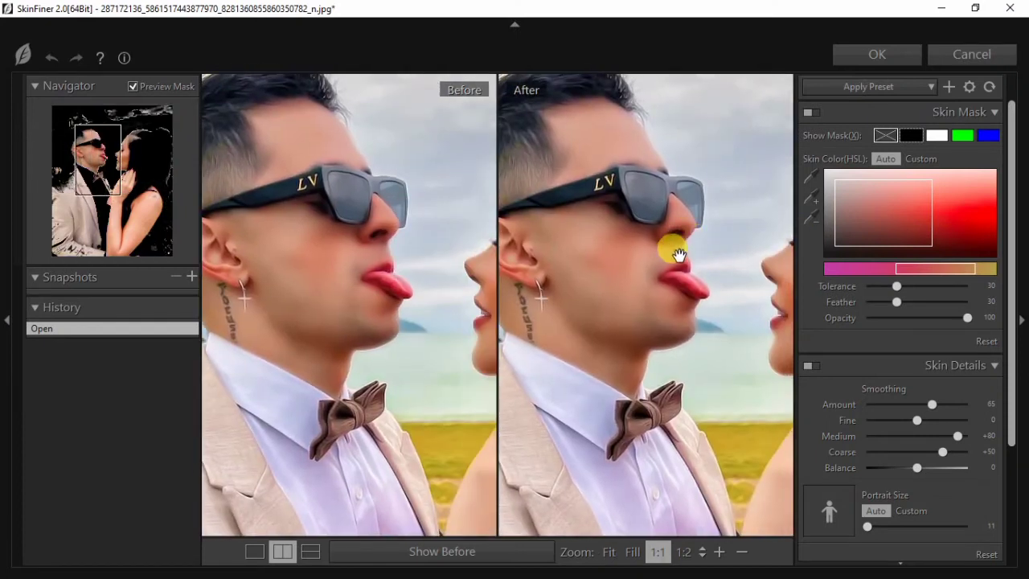
pyautogui.click(869, 55)
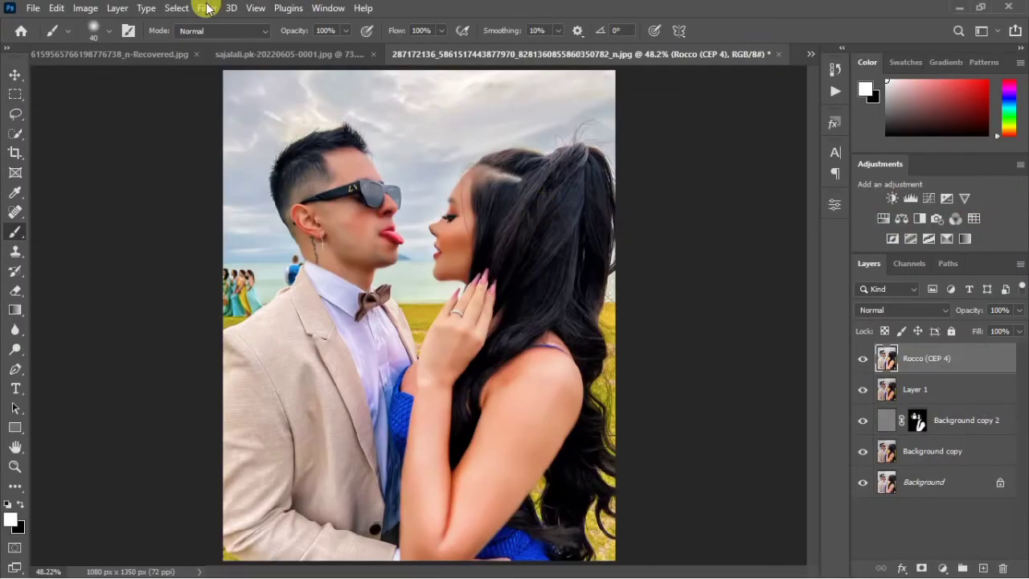
# Step: Apply the Noiseware filter to the Rocco (CEP 4) layer with detail sharpening set to 12, and switch to the Move tool
pyautogui.click(207, 10)
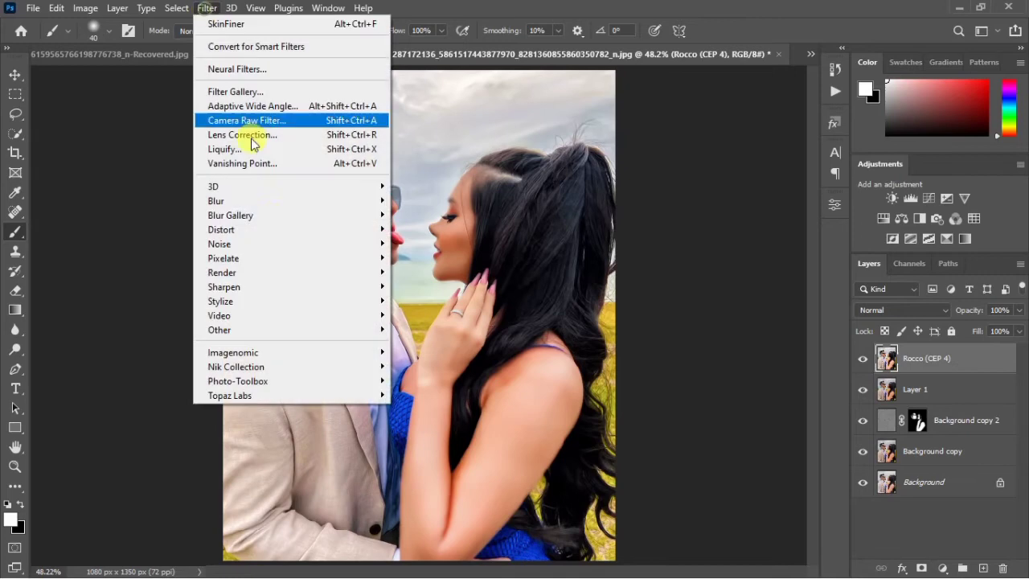
pyautogui.click(299, 351)
pyautogui.click(424, 352)
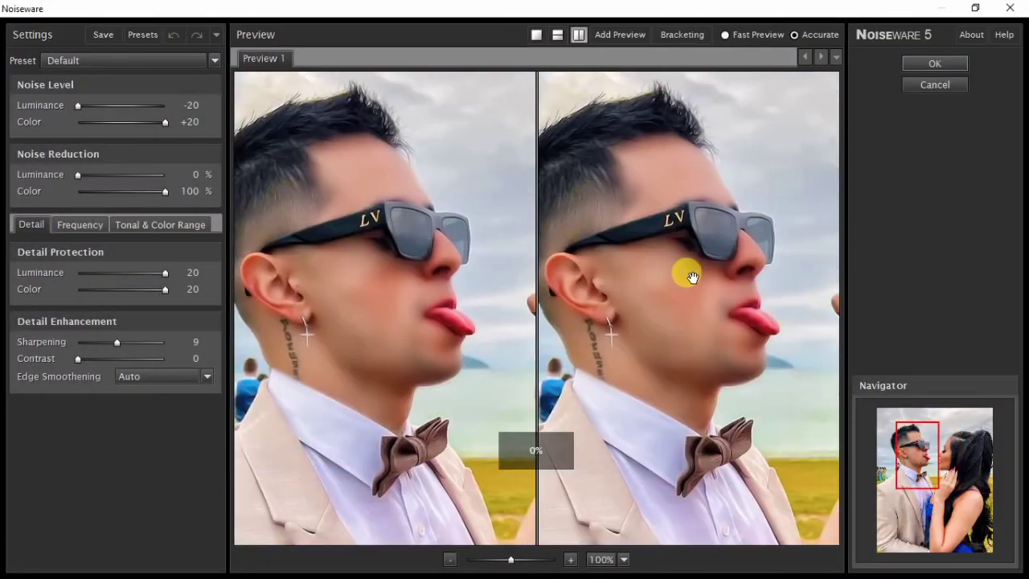
pyautogui.moveTo(693, 277); pyautogui.dragTo(741, 304)
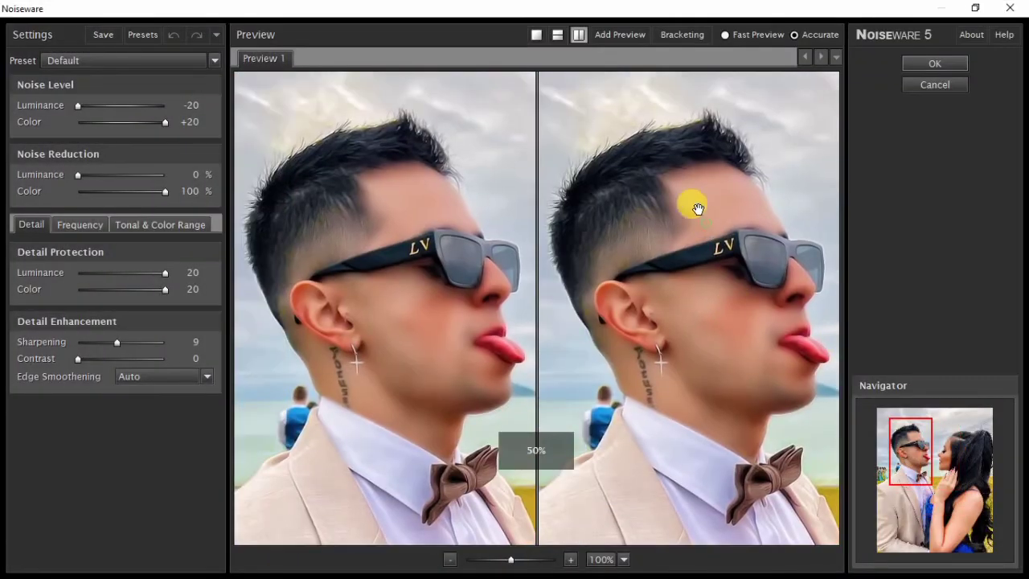
pyautogui.click(132, 343)
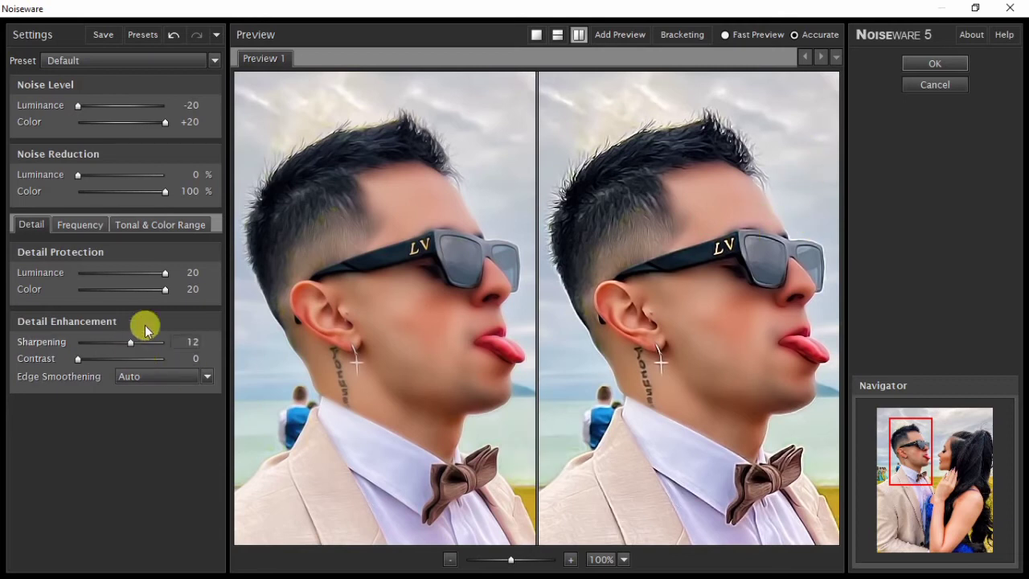
pyautogui.click(933, 63)
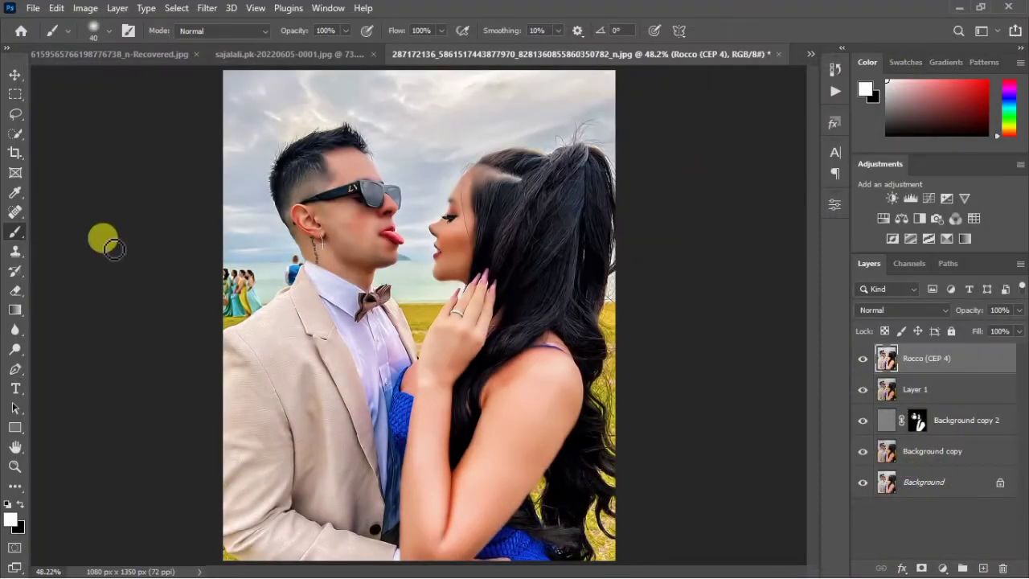
pyautogui.click(14, 77)
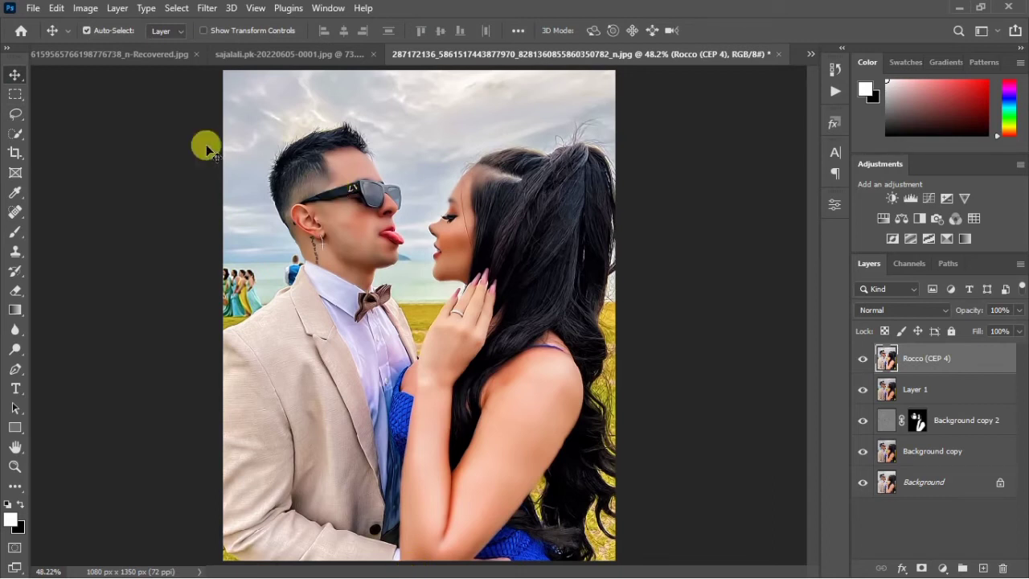
# Step: Open the Rocco (CEP 4) layer in Camera Raw and set noise reduction to 33 and color noise reduction to 100, checking the faces at 100%
pyautogui.click(205, 8)
pyautogui.click(270, 126)
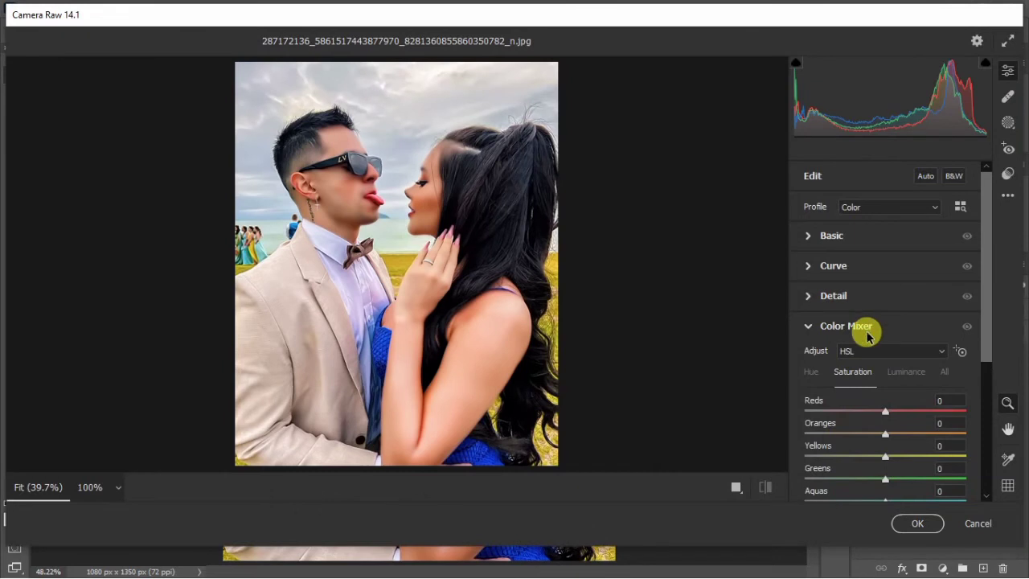
pyautogui.click(862, 325)
pyautogui.click(855, 302)
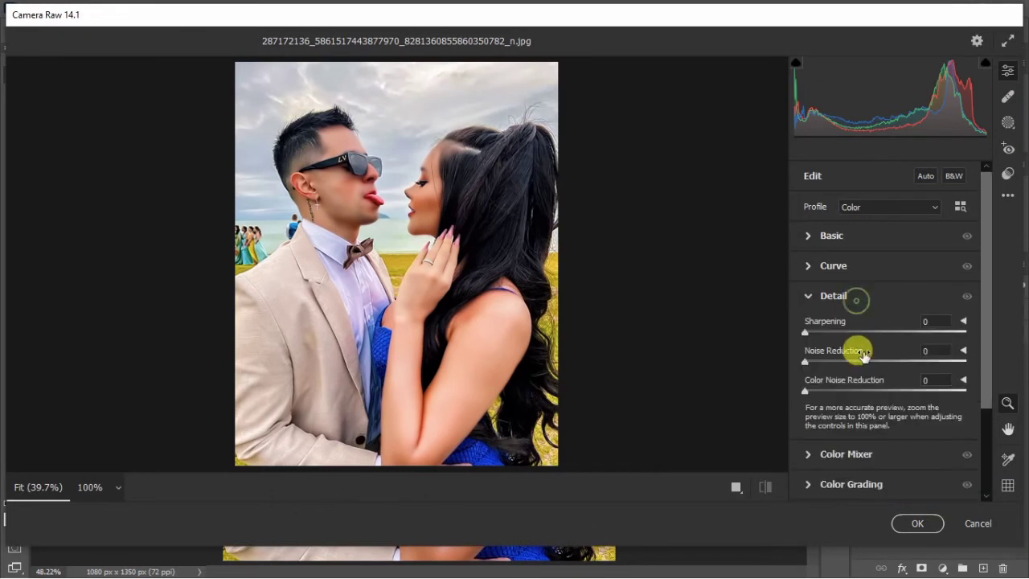
pyautogui.moveTo(845, 389); pyautogui.dragTo(968, 389)
pyautogui.moveTo(815, 361); pyautogui.dragTo(858, 366)
pyautogui.hotkey('ctrl', 'alt', '0')
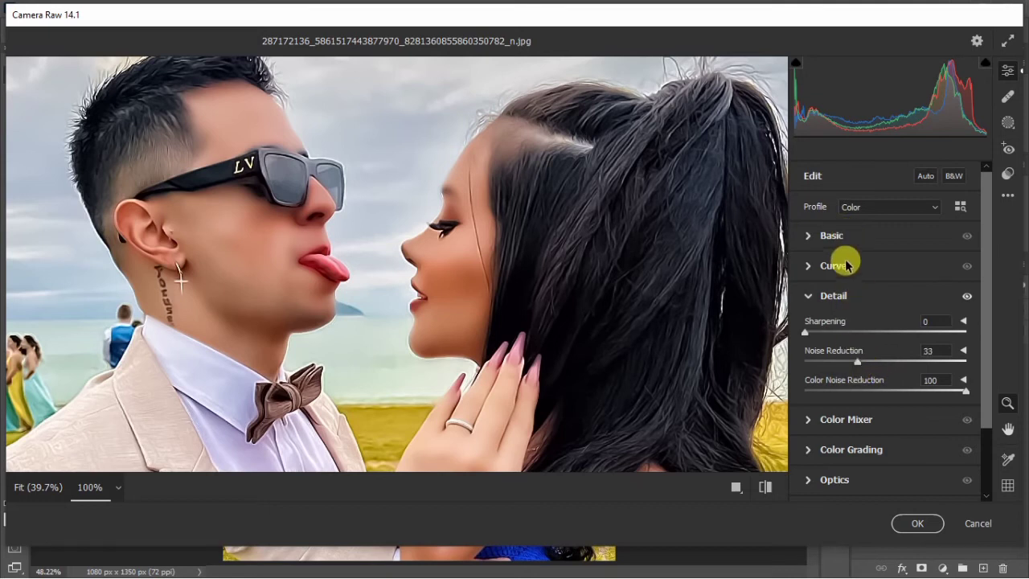
# Step: Set the Color Mixer saturation to Oranges -21, Reds +14, Yellows +90 and Blues +67
pyautogui.scroll(-1, 847, 322)
pyautogui.click(858, 334)
pyautogui.click(574, 321)
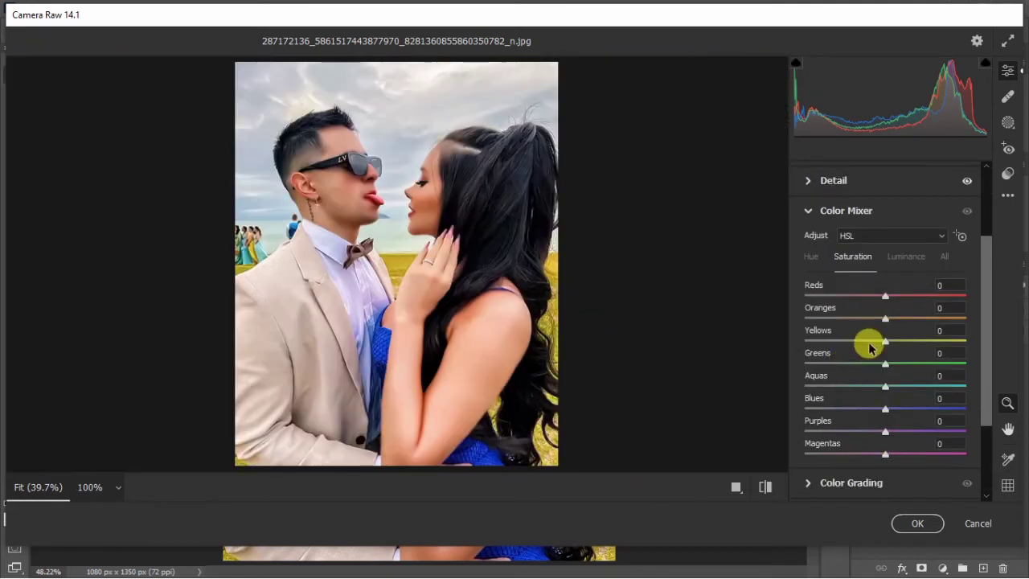
pyautogui.moveTo(884, 318); pyautogui.dragTo(876, 319)
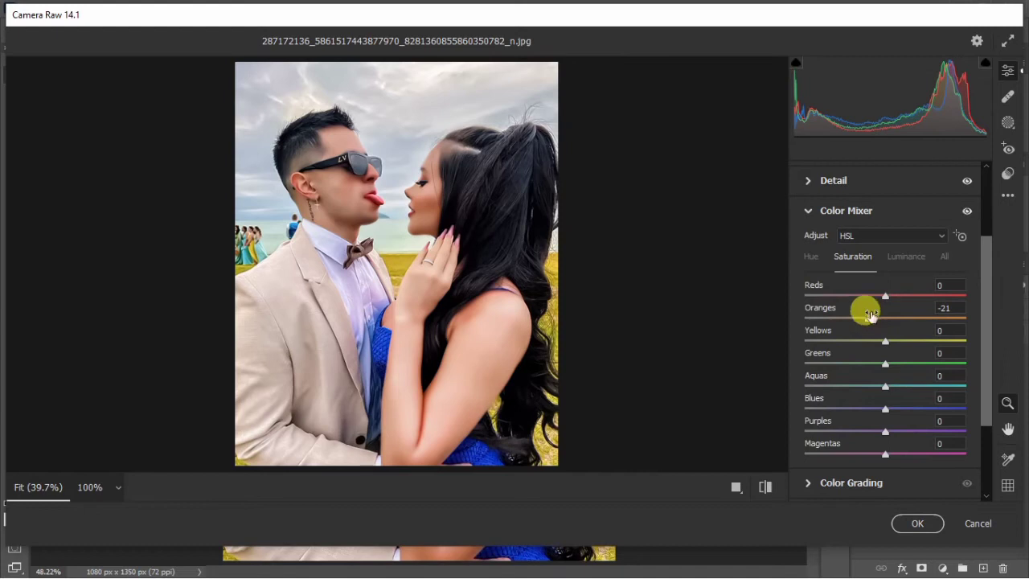
pyautogui.moveTo(897, 299); pyautogui.dragTo(896, 299)
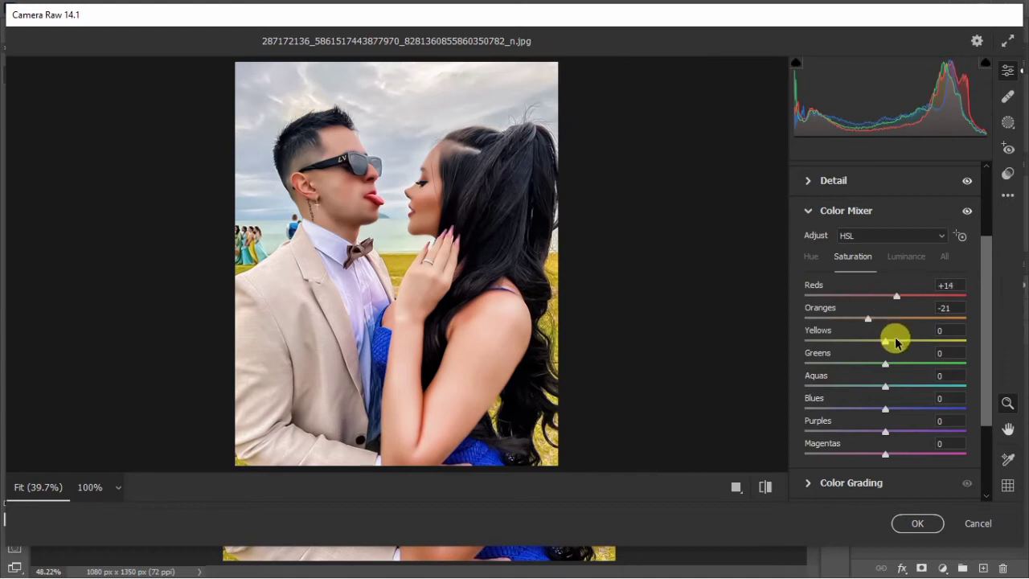
pyautogui.moveTo(889, 341); pyautogui.dragTo(956, 340)
pyautogui.moveTo(897, 412); pyautogui.dragTo(938, 409)
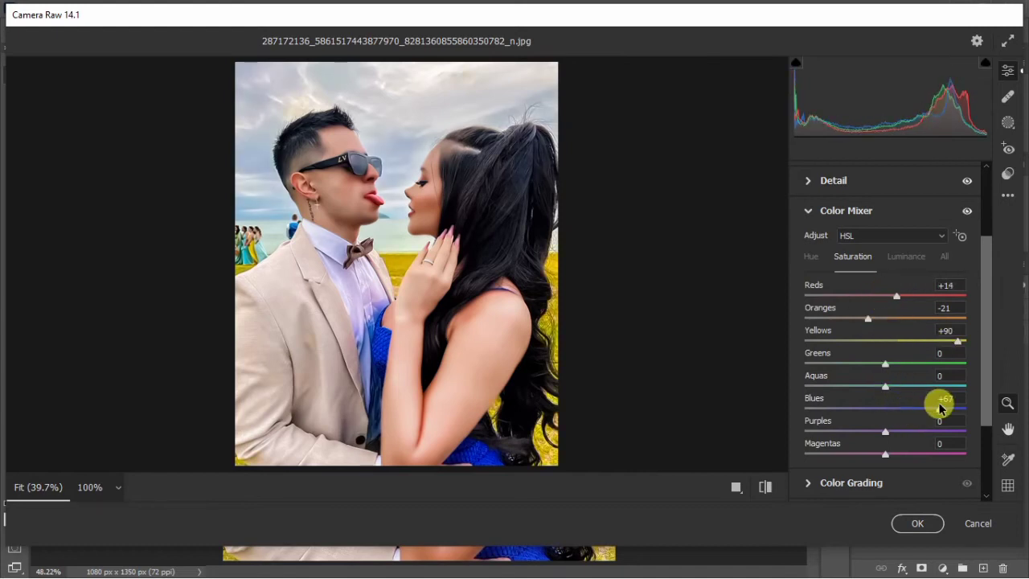
# Step: Add a vignetting of -8 and apply the Camera Raw adjustments to the layer
pyautogui.scroll(-2, 892, 438)
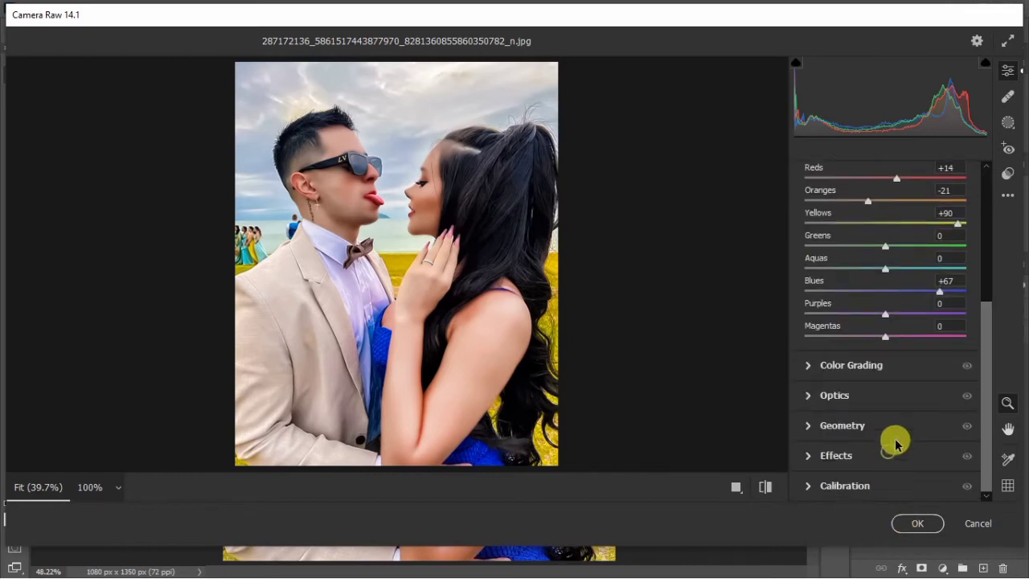
pyautogui.click(895, 446)
pyautogui.moveTo(885, 330)
pyautogui.mouseDown()
pyautogui.moveTo(866, 336)
pyautogui.moveTo(879, 338)
pyautogui.mouseUp()
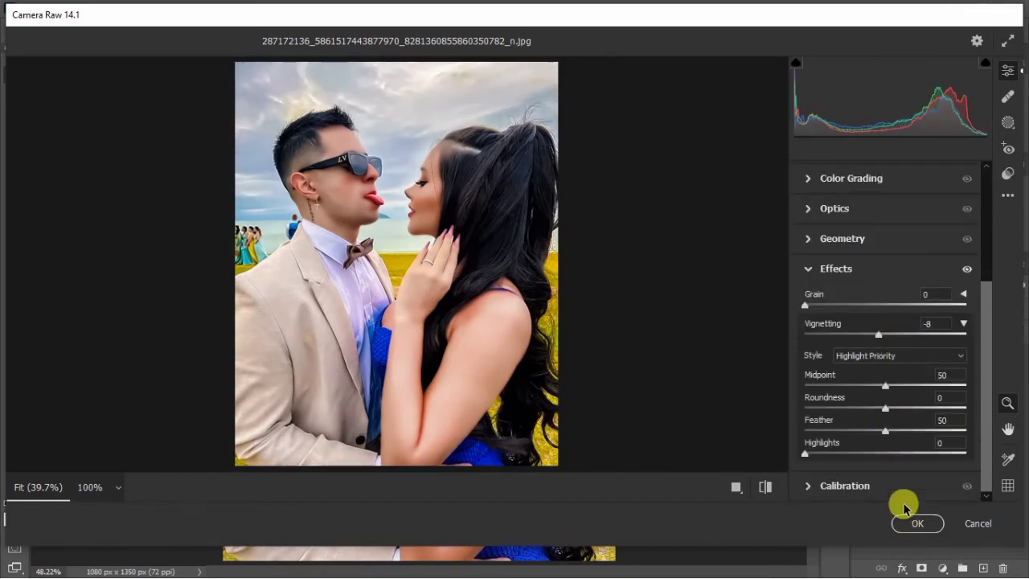
pyautogui.click(915, 524)
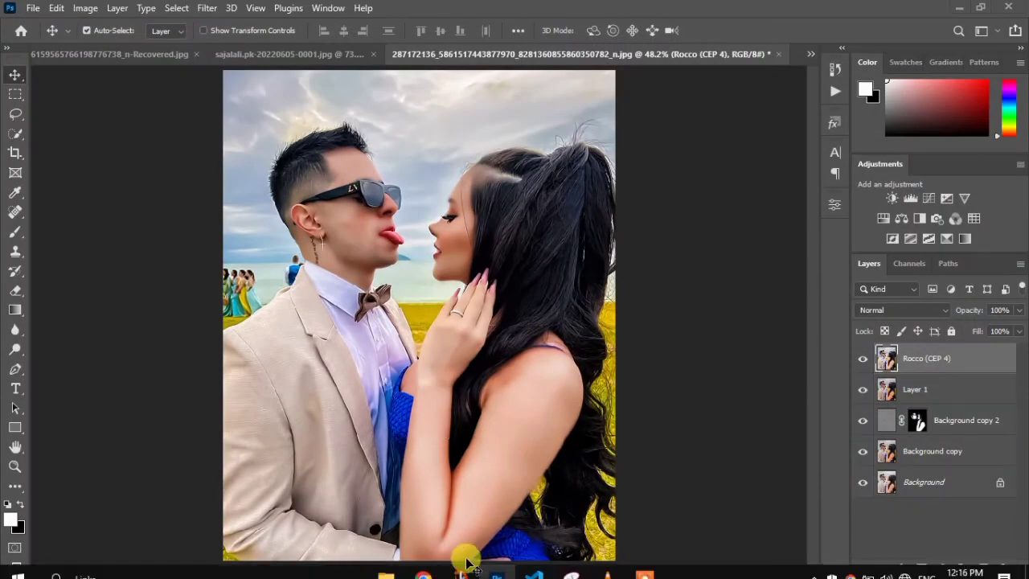
# Step: Place the CUTENESS OVERLOADED banner image 20220614_161658 from the Documents Adobe folder into the portrait
pyautogui.moveTo(386, 563)
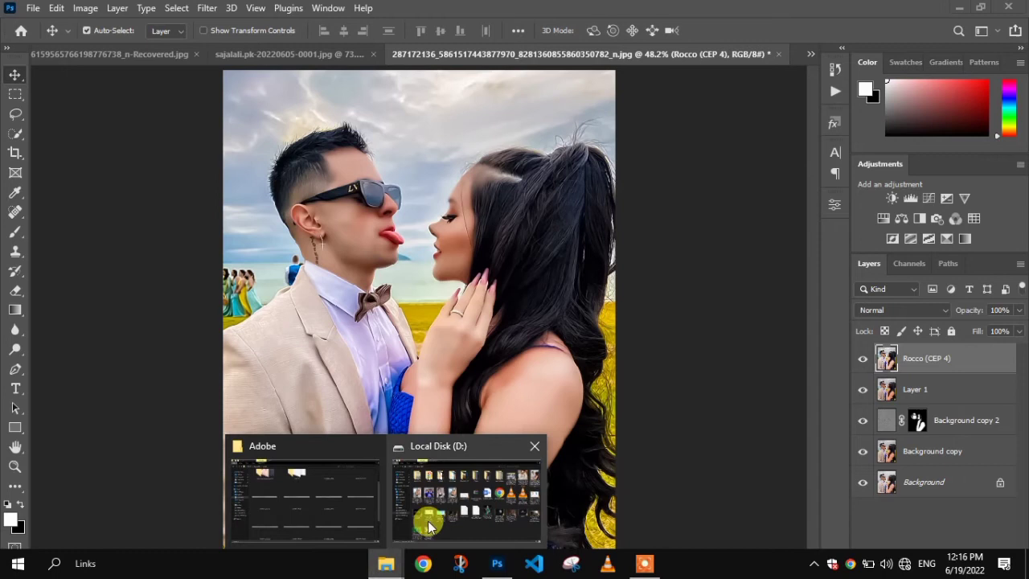
pyautogui.click(321, 501)
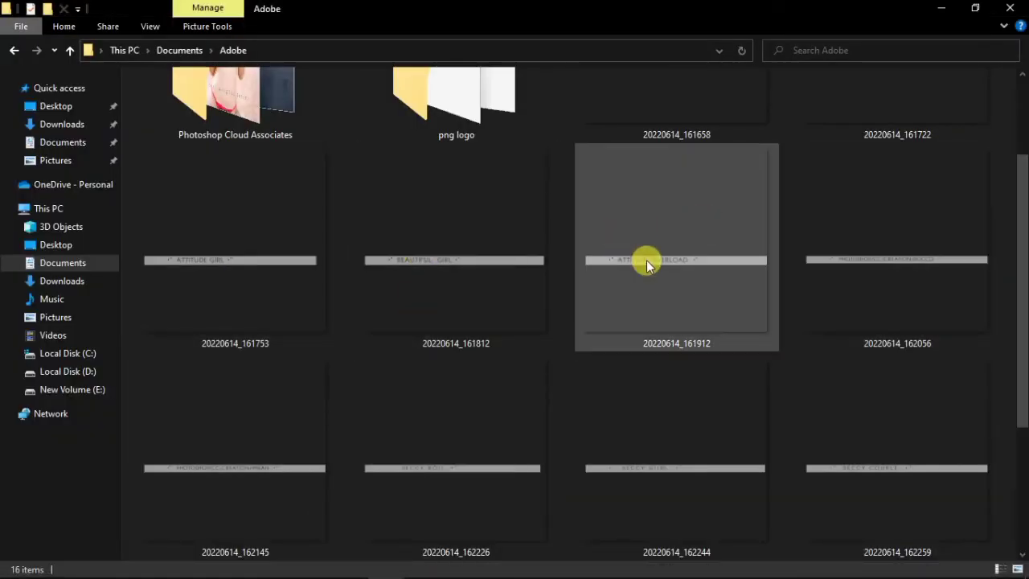
pyautogui.moveTo(1017, 294); pyautogui.dragTo(1011, 252)
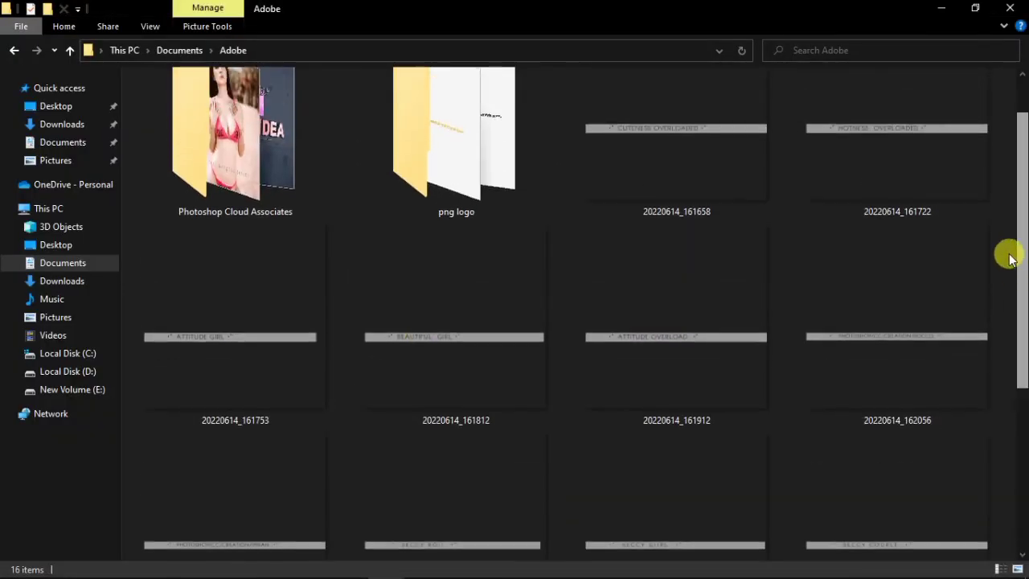
pyautogui.moveTo(602, 120); pyautogui.dragTo(523, 474)
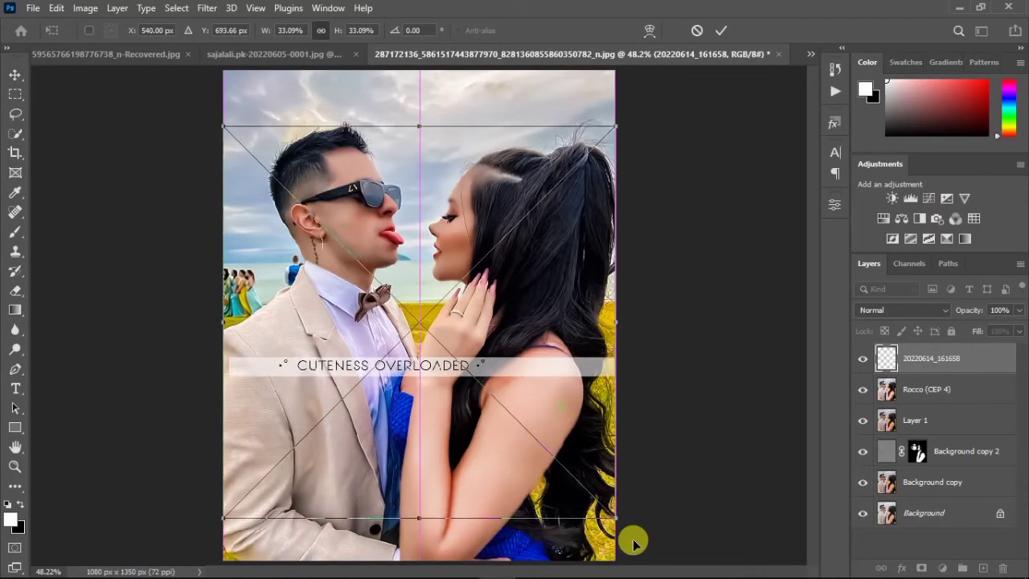
# Step: Rotate the banner -10° and scale it to about 23.6%, placed across the woman's arm near the portrait's lower edge
pyautogui.click(417, 30)
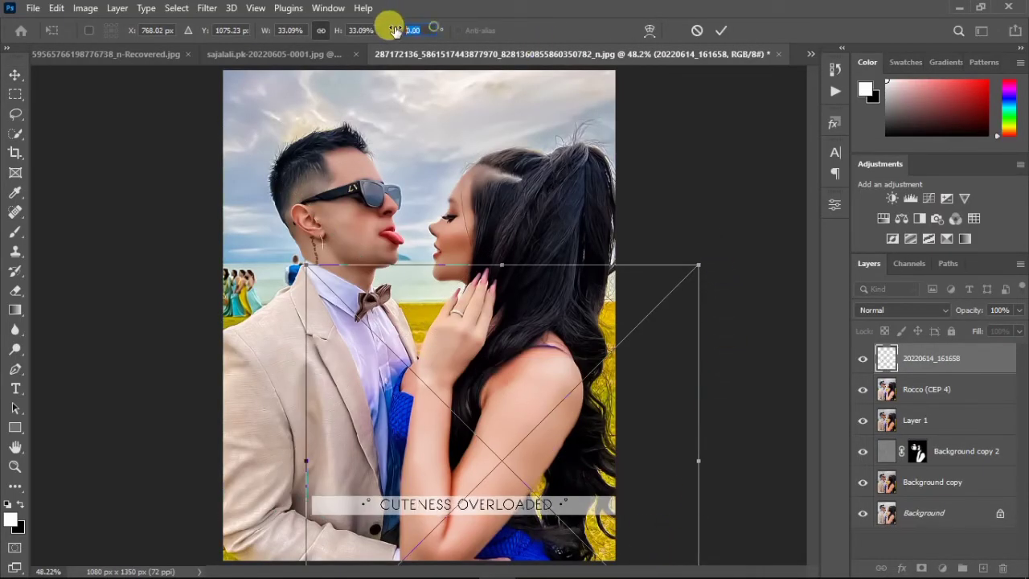
pyautogui.write('-10')
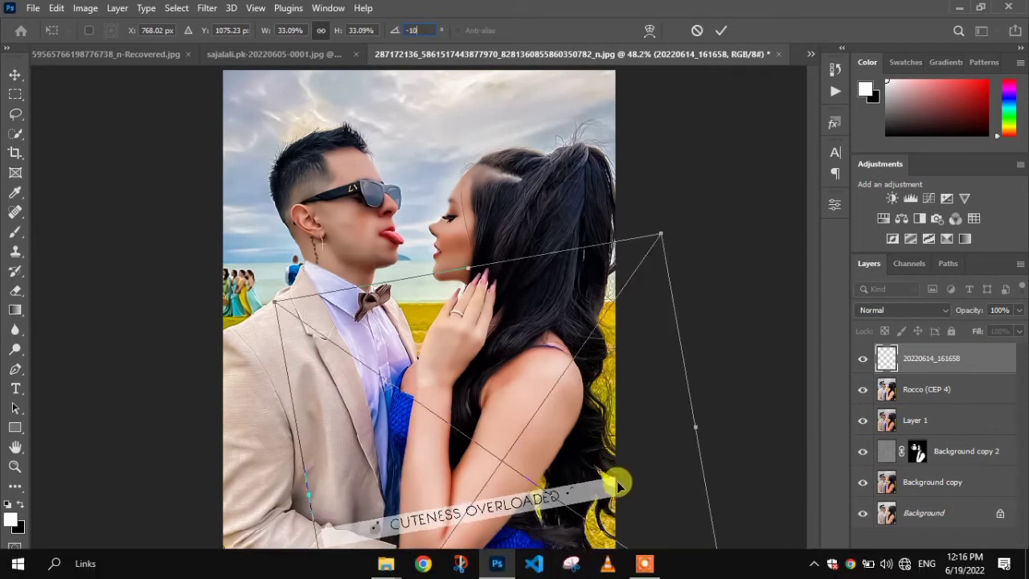
pyautogui.moveTo(673, 445); pyautogui.dragTo(604, 474)
pyautogui.click(12, 74)
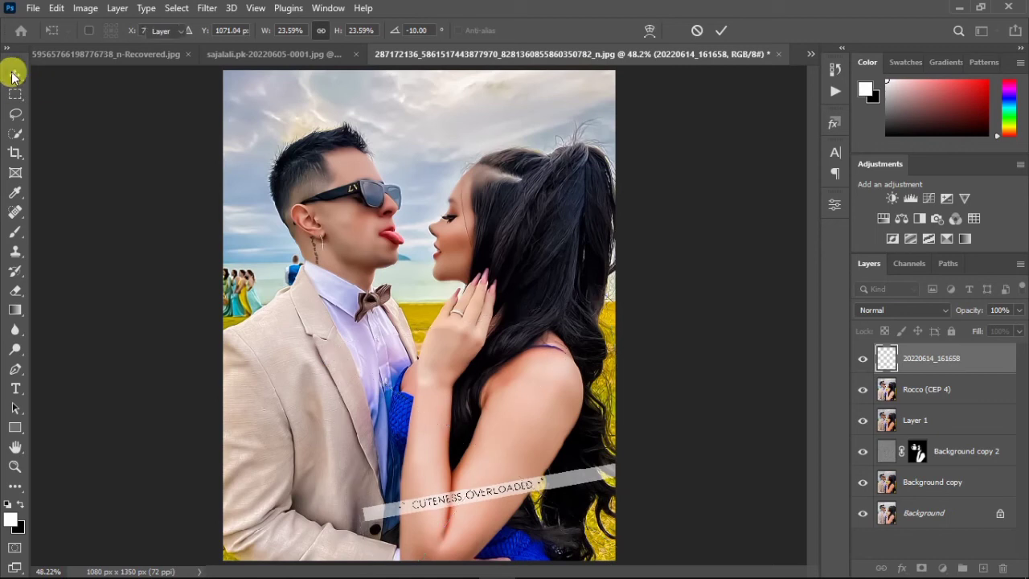
# Step: Add a text layer with the person's first name in the Casablanca Noir font just above the banner
pyautogui.moveTo(15, 388); pyautogui.dragTo(410, 486)
pyautogui.click(409, 486)
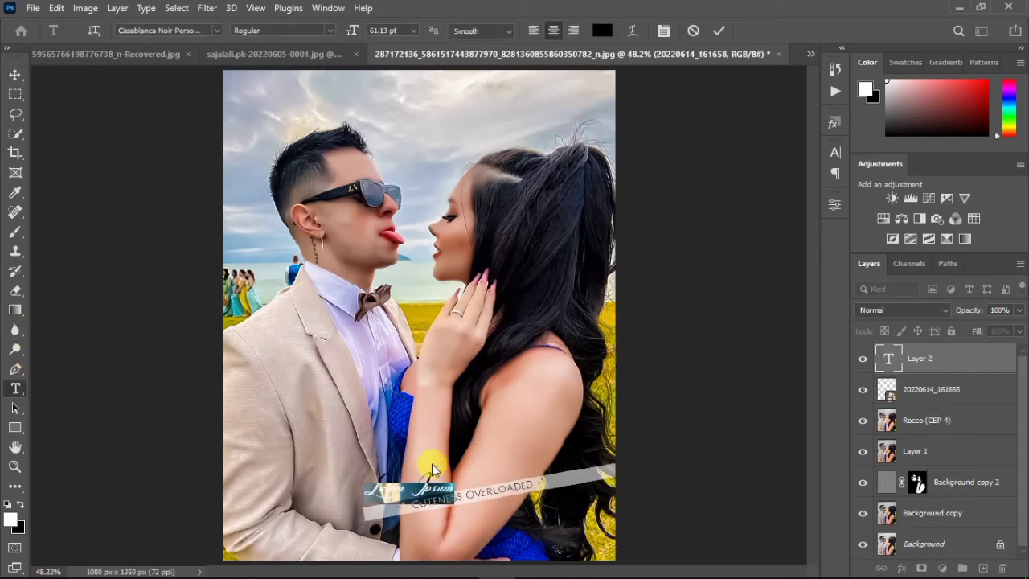
pyautogui.write('Arif')
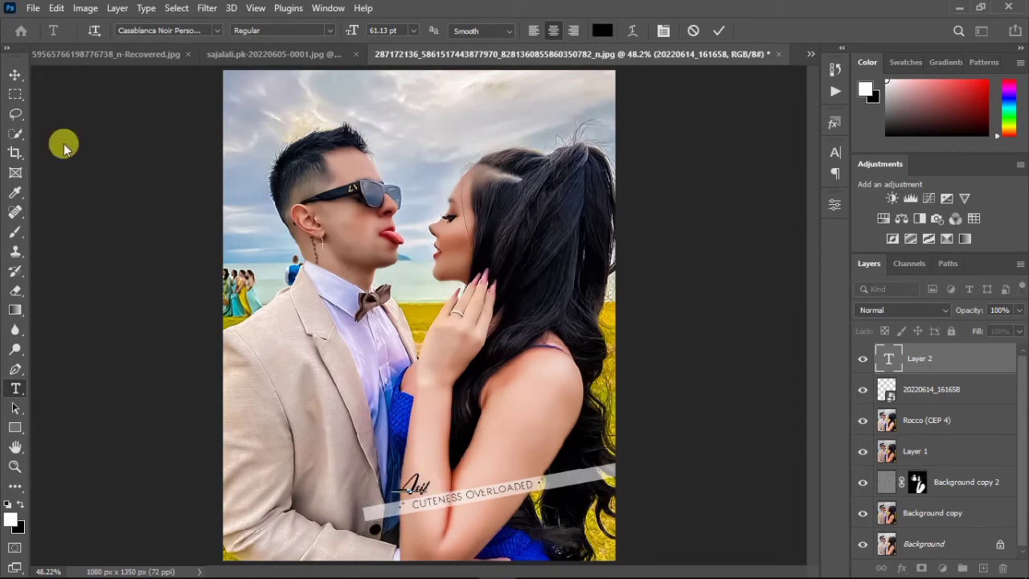
pyautogui.click(15, 74)
# Step: Apply the grey metallic style preset to the name text layer
pyautogui.click(835, 122)
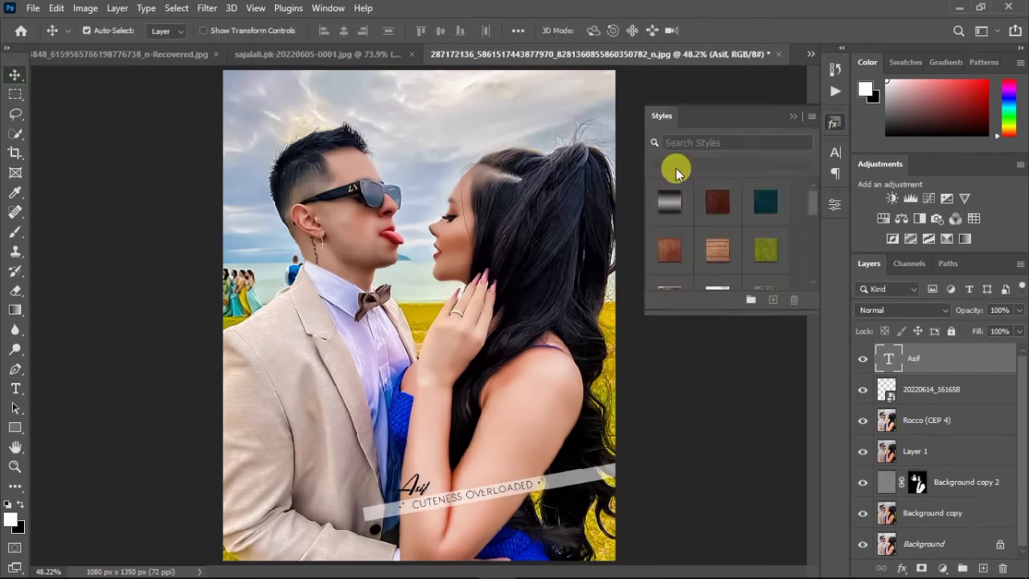
pyautogui.click(667, 194)
pyautogui.click(794, 116)
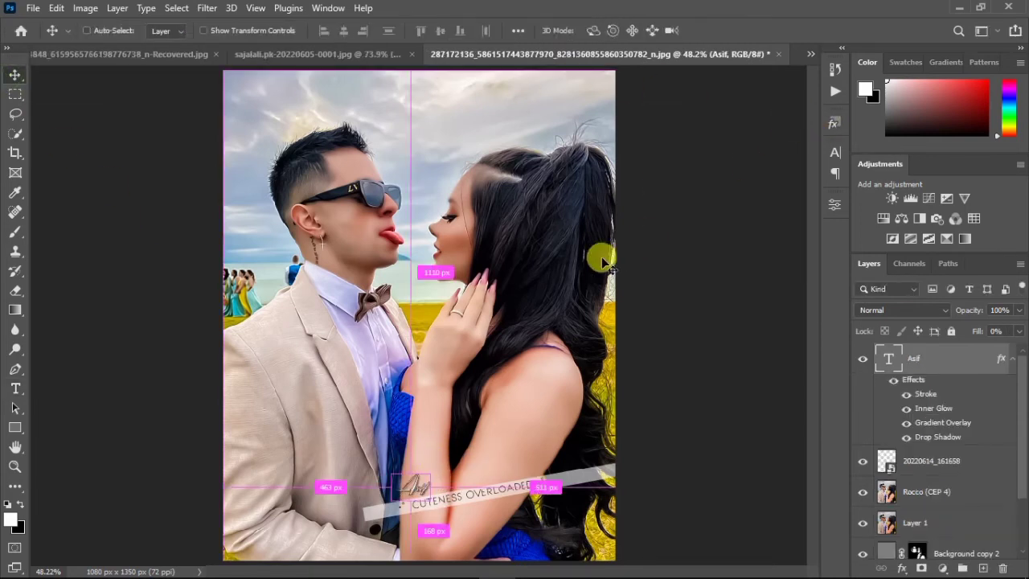
# Step: Enlarge the name text to about 635% and rotate it -10° to follow the banner's slant
pyautogui.hotkey('ctrl', 't')
pyautogui.moveTo(431, 491); pyautogui.dragTo(657, 442)
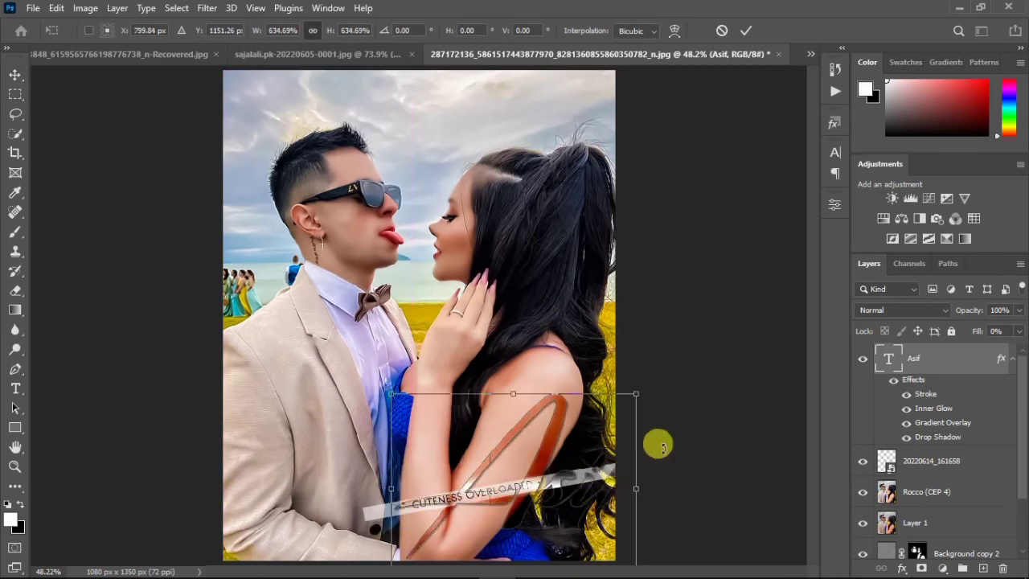
pyautogui.moveTo(654, 378); pyautogui.dragTo(626, 310)
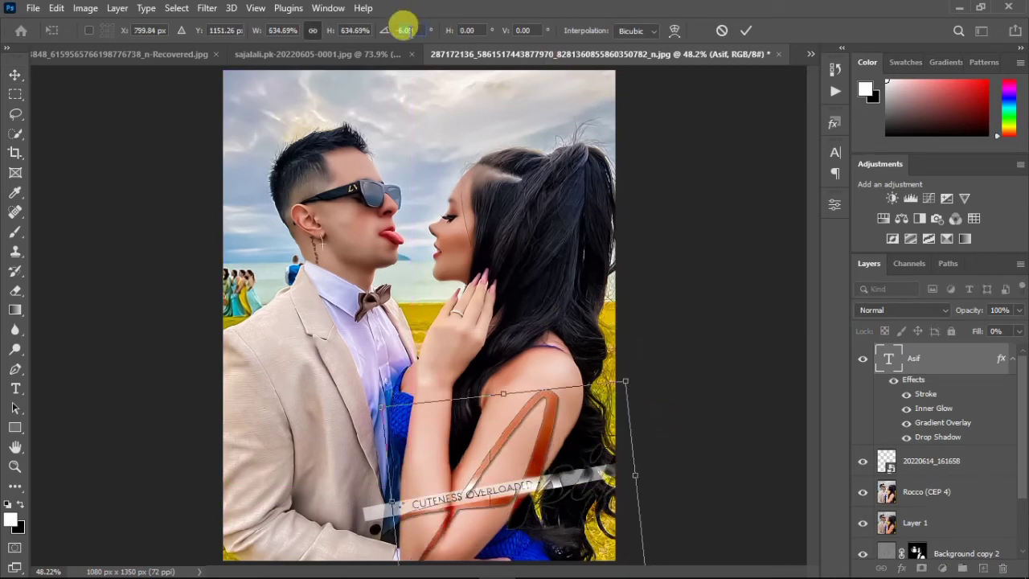
pyautogui.write('-10')
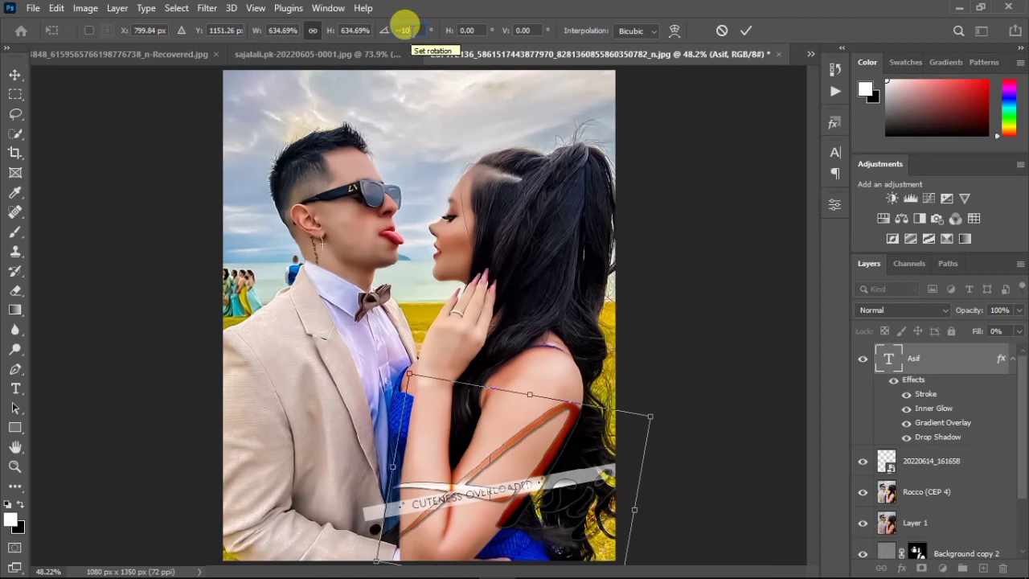
pyautogui.write('0')
pyautogui.press('Return')
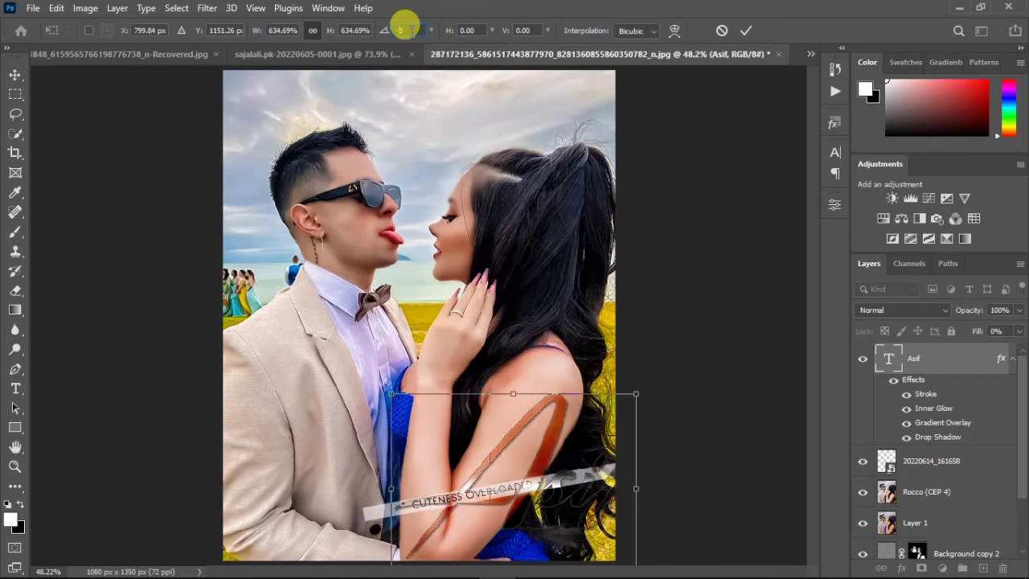
pyautogui.click(15, 74)
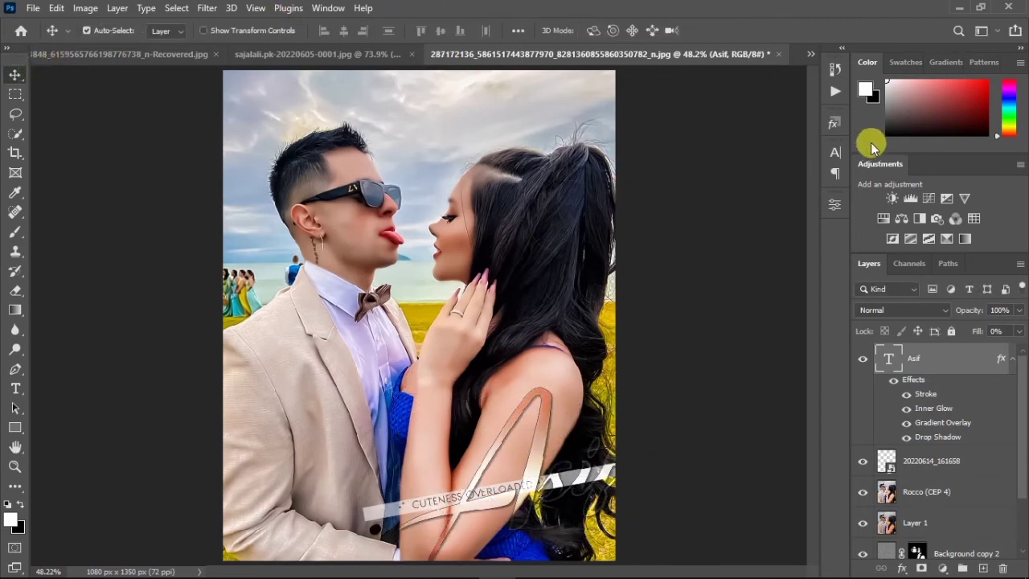
# Step: Change the font of the name text layer to Commanders
pyautogui.click(835, 152)
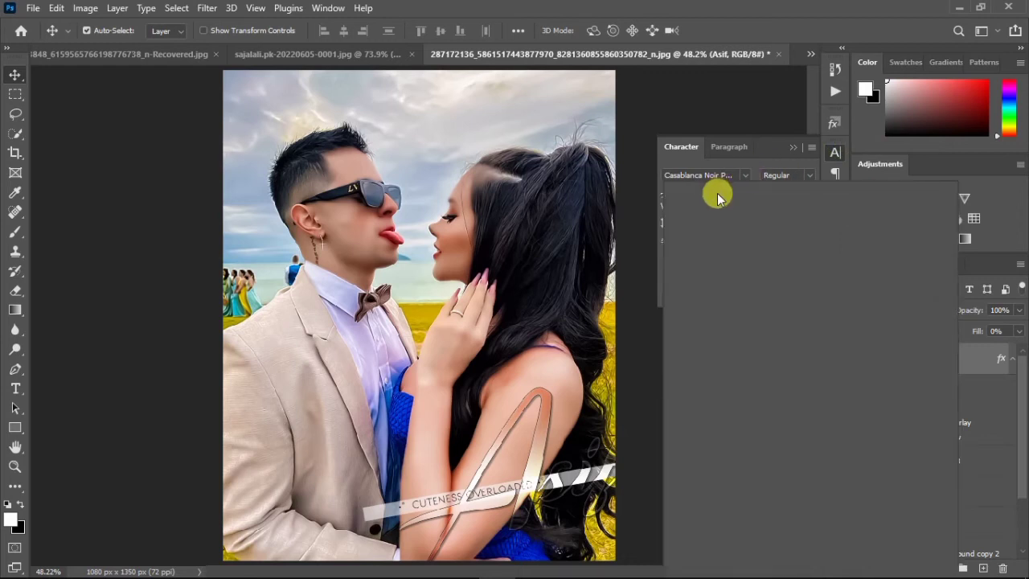
pyautogui.click(727, 175)
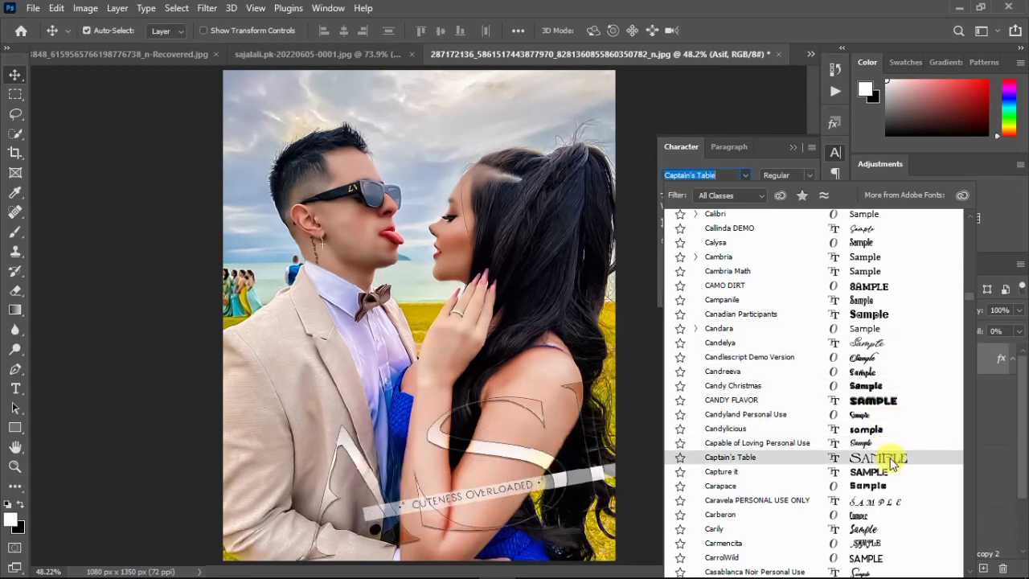
pyautogui.scroll(-1, 881, 488)
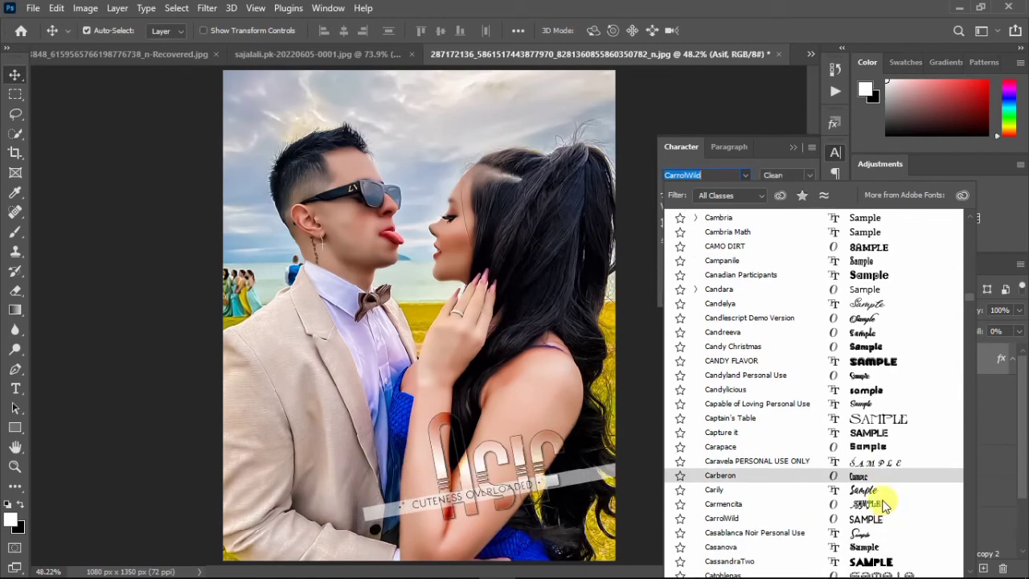
pyautogui.scroll(-2, 884, 466)
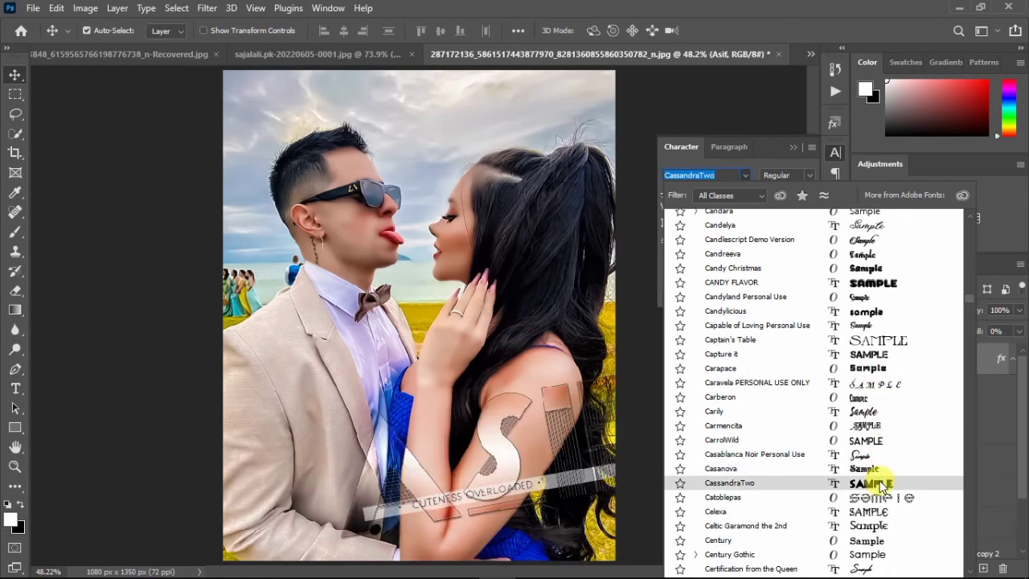
pyautogui.scroll(-2, 882, 483)
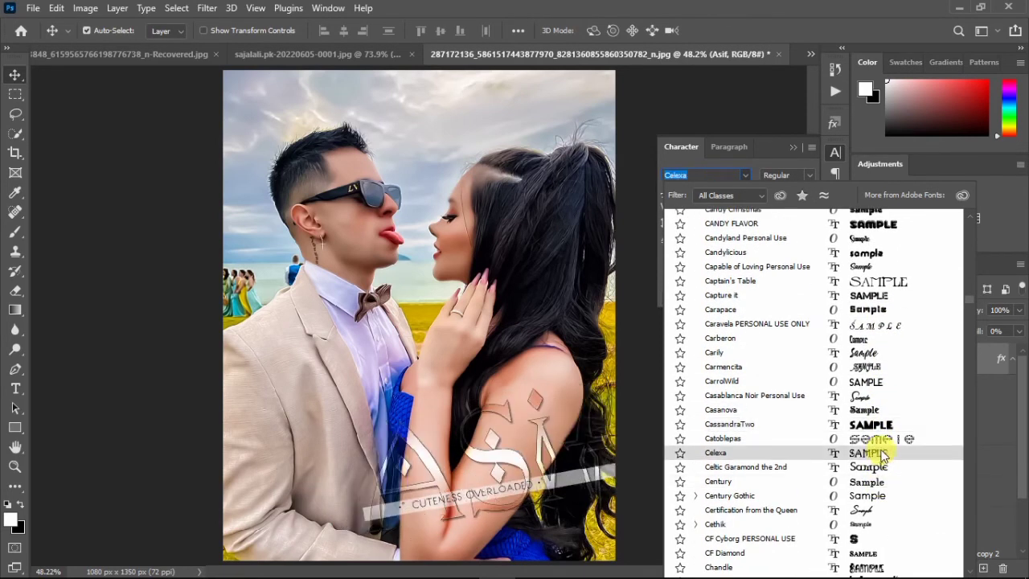
pyautogui.scroll(-2, 880, 458)
pyautogui.scroll(-2, 880, 458)
pyautogui.scroll(-3, 880, 450)
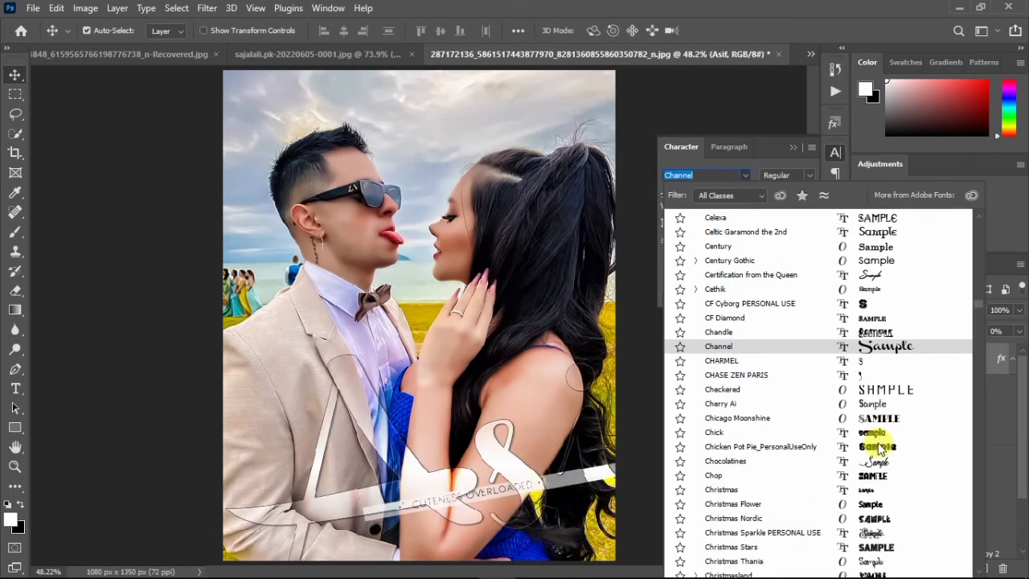
pyautogui.scroll(-1, 882, 453)
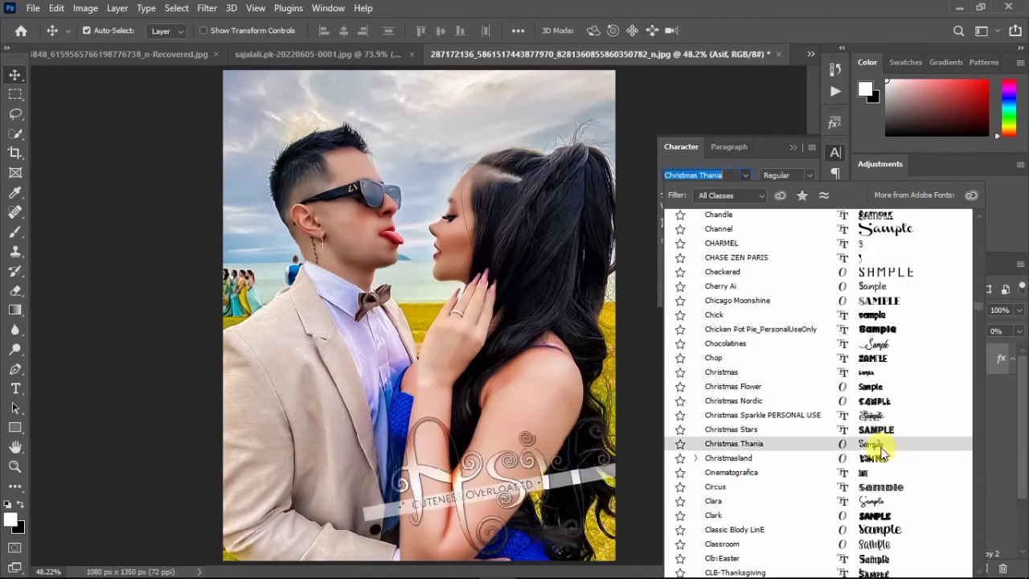
pyautogui.scroll(-2, 880, 447)
pyautogui.scroll(-5, 880, 439)
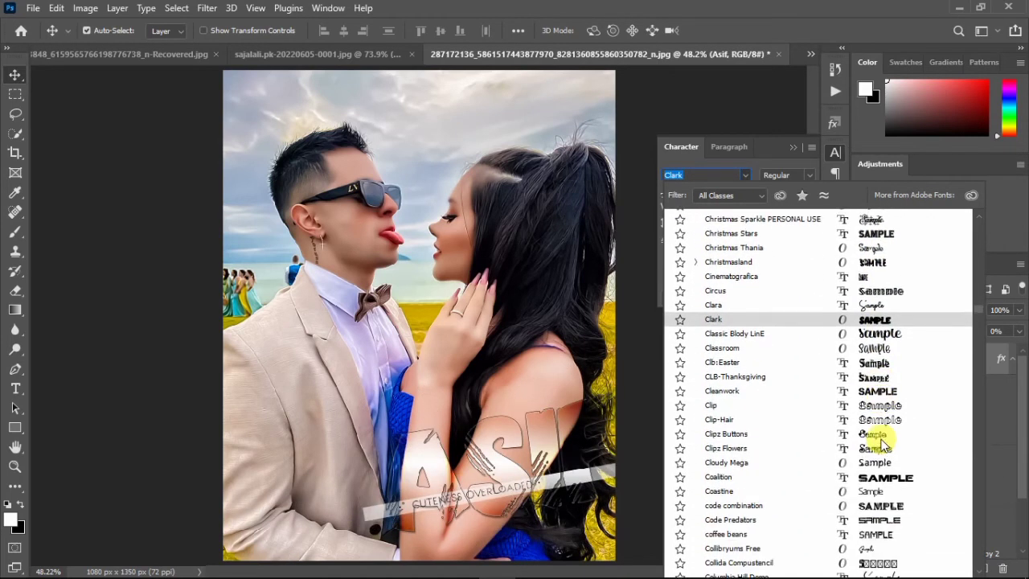
pyautogui.scroll(-2, 896, 402)
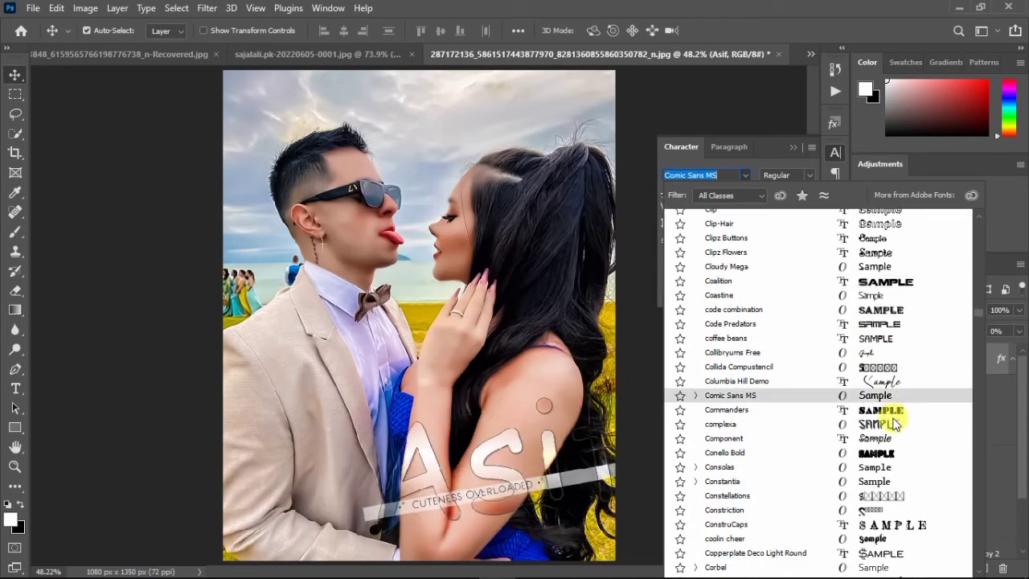
pyautogui.click(894, 412)
# Step: Scale the name text to about 64% width and 79% height, rotate it about 2°, and place it above the banner over the woman's arm
pyautogui.moveTo(492, 421); pyautogui.dragTo(430, 421)
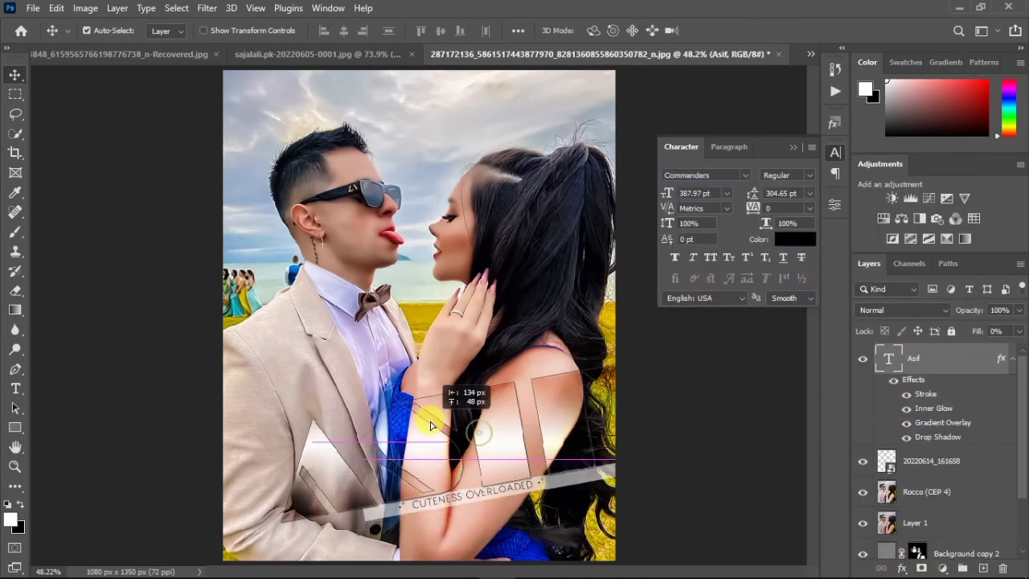
pyautogui.hotkey('ctrl', 't')
pyautogui.moveTo(644, 440); pyautogui.dragTo(593, 443)
pyautogui.moveTo(494, 443); pyautogui.dragTo(510, 454)
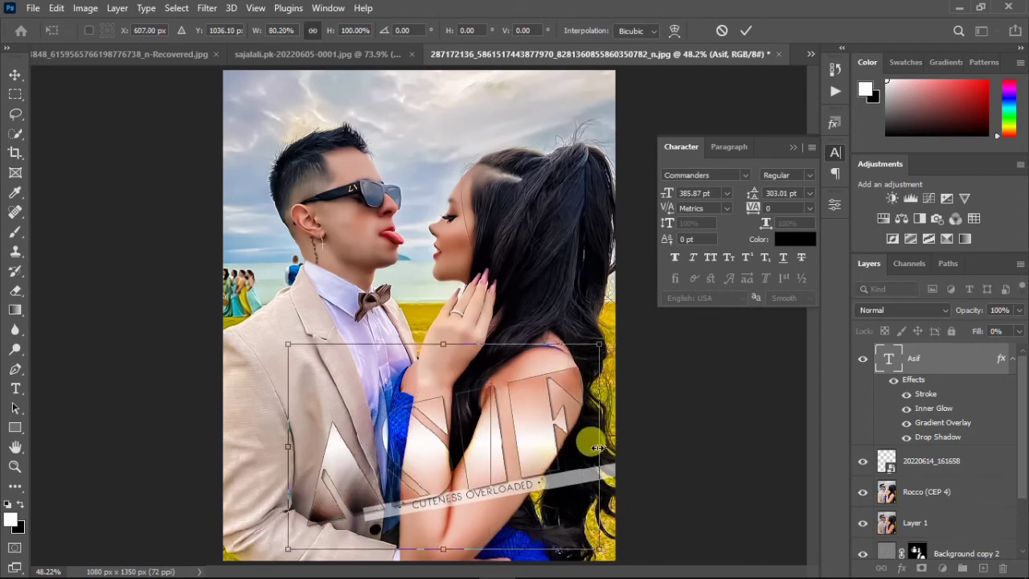
pyautogui.moveTo(593, 447); pyautogui.dragTo(550, 456)
pyautogui.moveTo(579, 360); pyautogui.dragTo(581, 352)
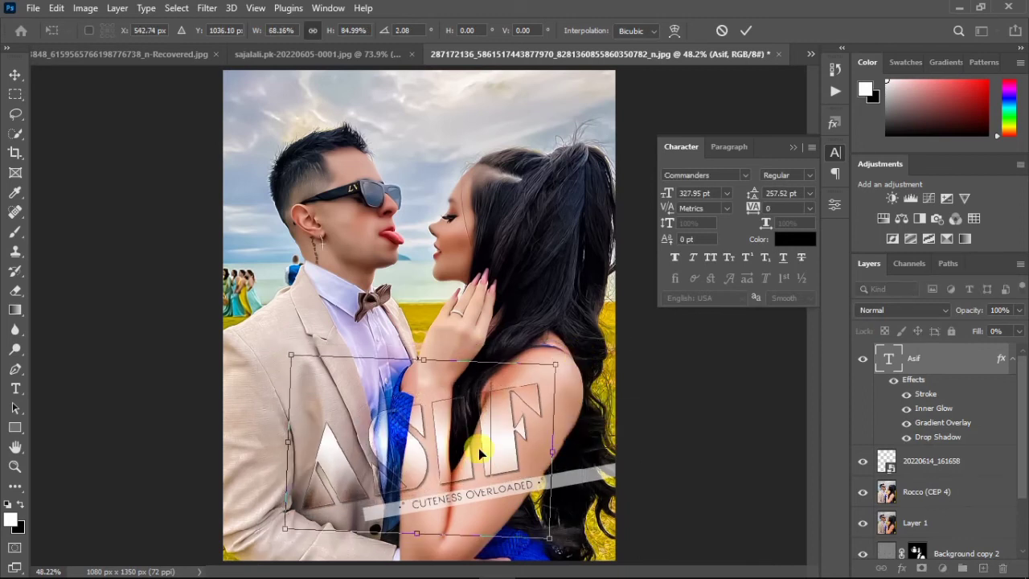
pyautogui.moveTo(478, 448); pyautogui.dragTo(567, 459)
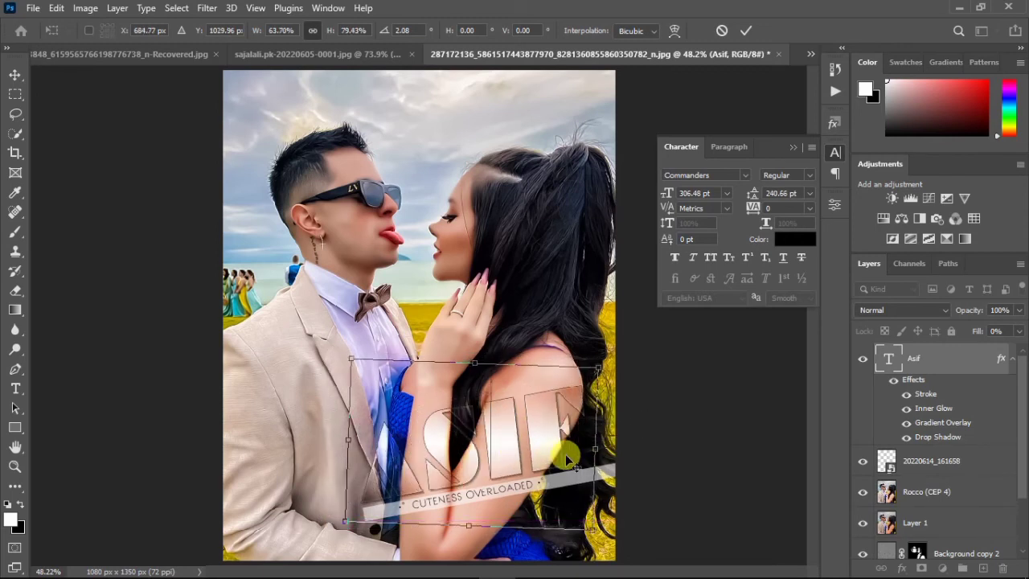
pyautogui.press('Return')
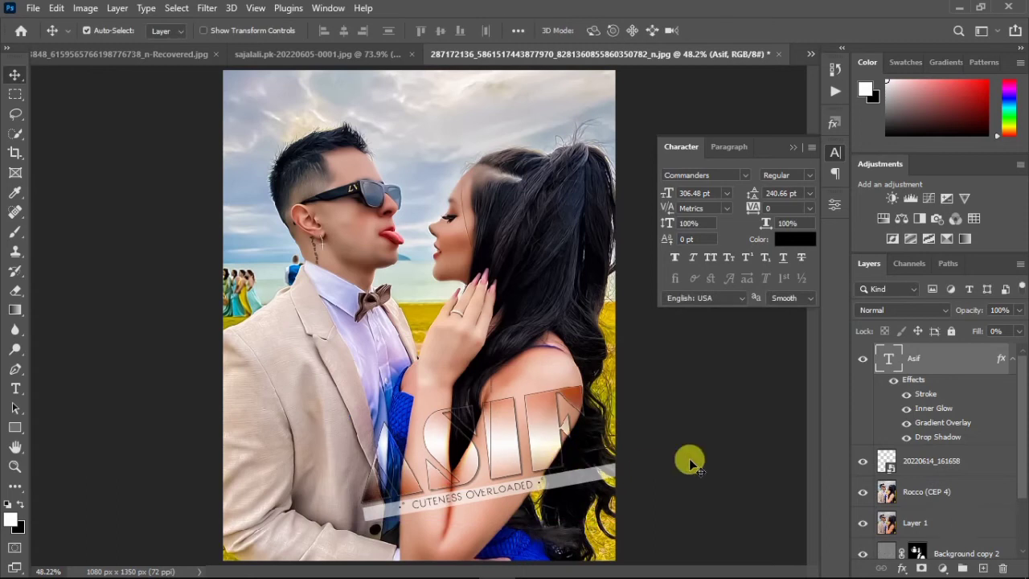
# Step: Move the banner across the man's jacket near the portrait's lower-left edge and set its rotation to 10°
pyautogui.click(931, 467)
pyautogui.hotkey('ctrl', 't')
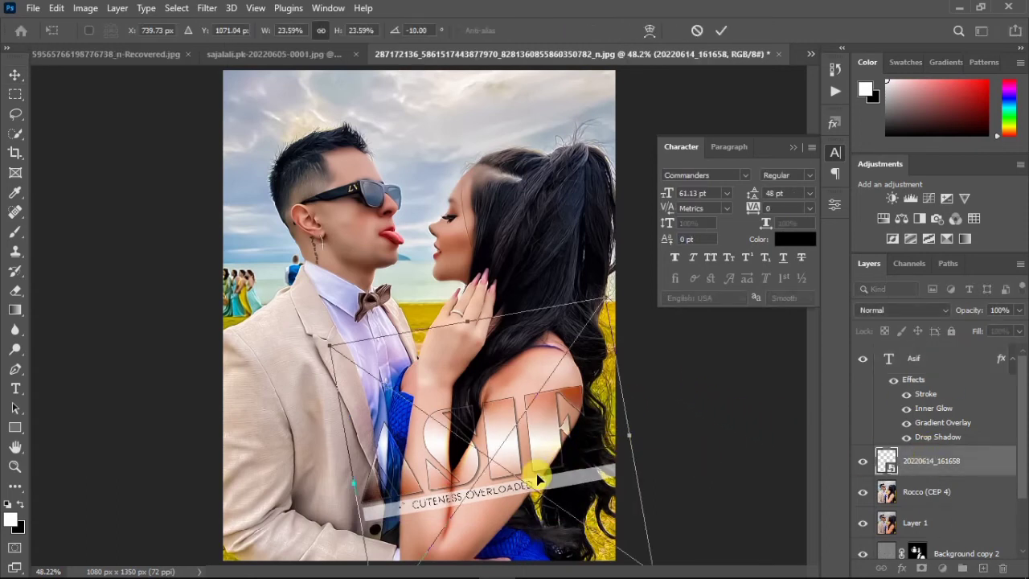
pyautogui.moveTo(537, 480); pyautogui.dragTo(372, 477)
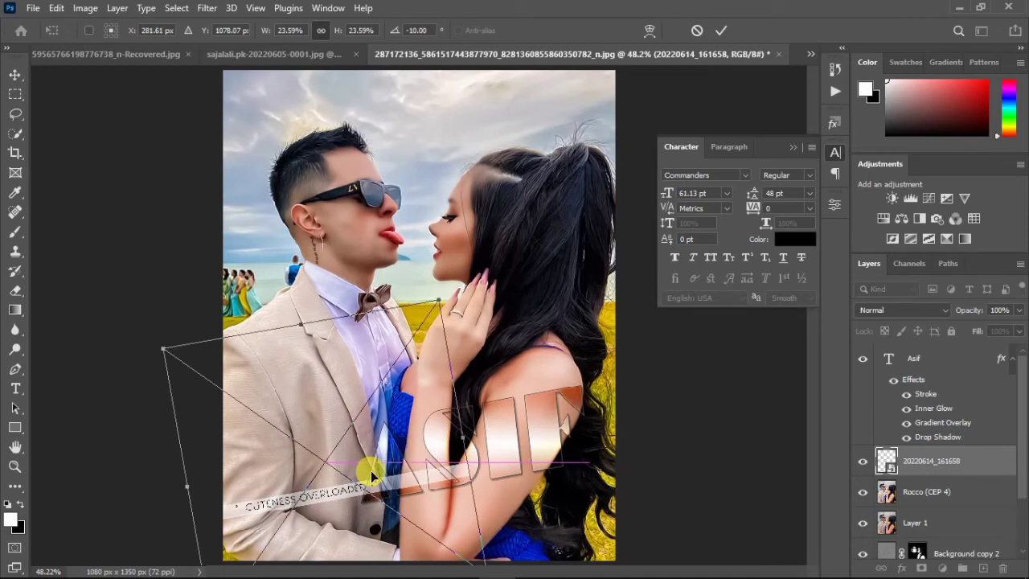
pyautogui.moveTo(407, 32); pyautogui.dragTo(414, 33)
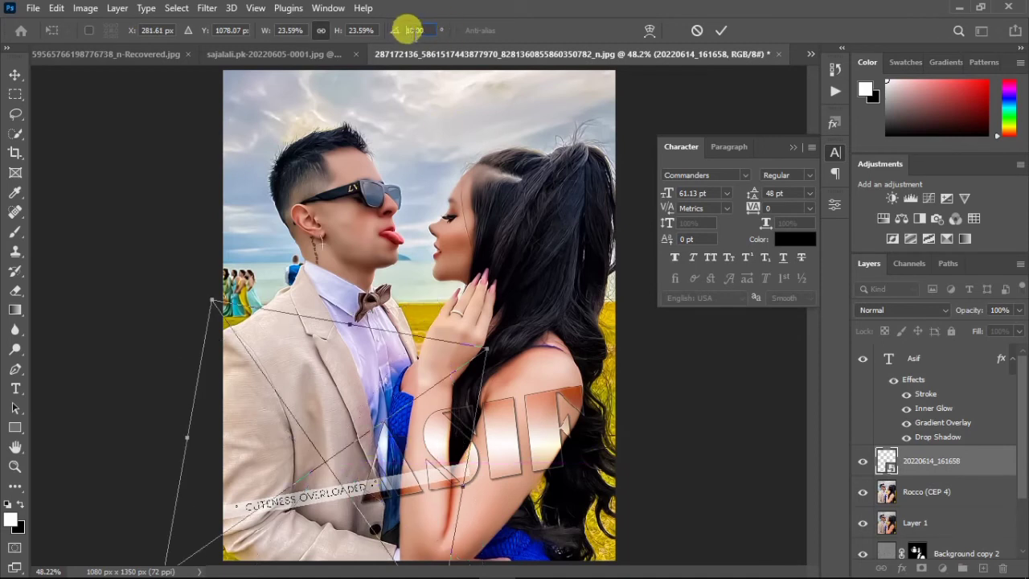
pyautogui.click(15, 75)
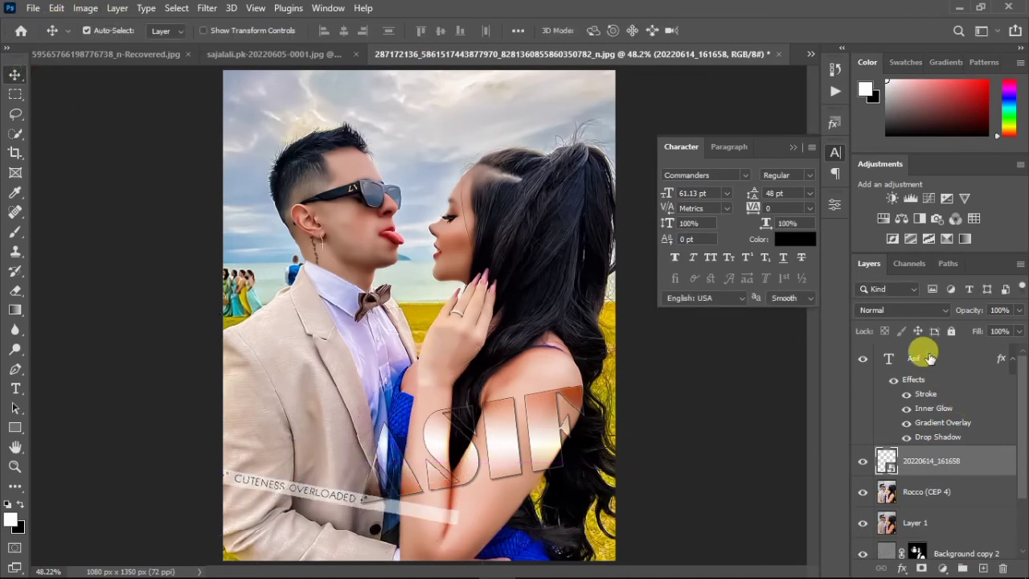
# Step: Move the name text just above the banner on the man's jacket, rotate it about 20.6°, and nudge the banner slightly towards the woman
pyautogui.click(930, 357)
pyautogui.hotkey('ctrl', 't')
pyautogui.moveTo(593, 432); pyautogui.dragTo(415, 426)
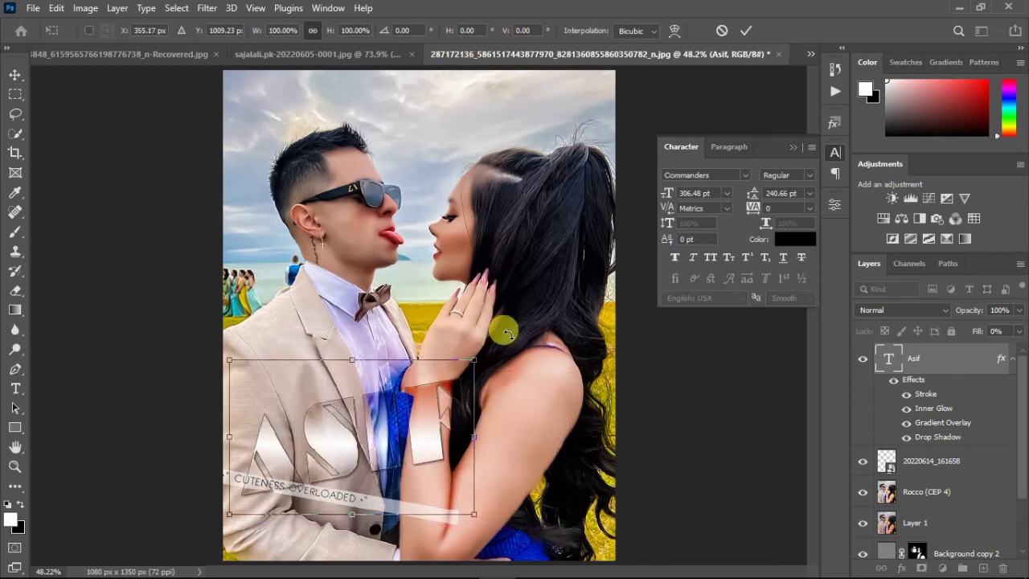
pyautogui.moveTo(507, 333); pyautogui.dragTo(515, 408)
pyautogui.moveTo(435, 421); pyautogui.dragTo(428, 441)
pyautogui.moveTo(511, 414); pyautogui.dragTo(502, 411)
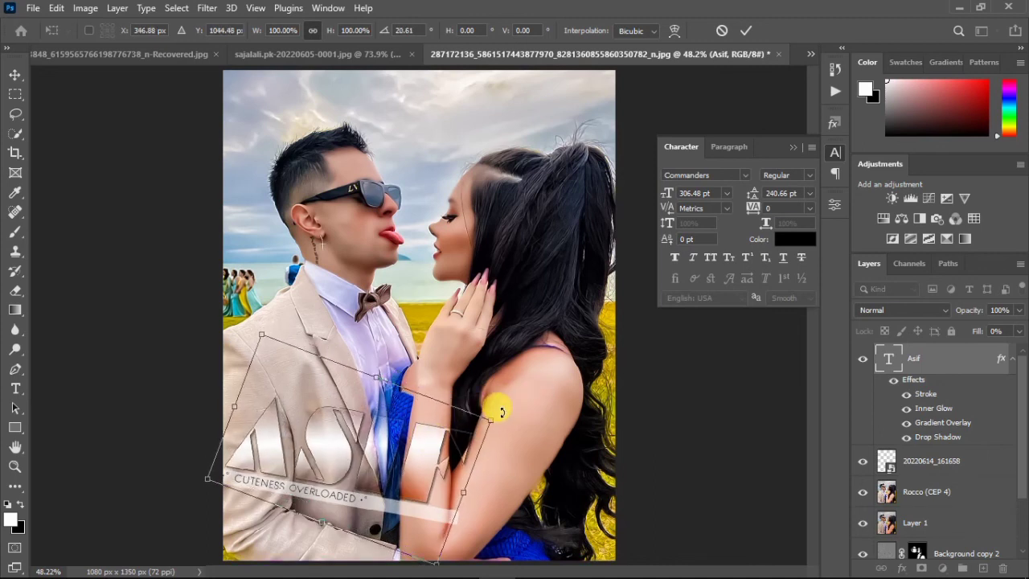
pyautogui.press('Return')
pyautogui.click(448, 516)
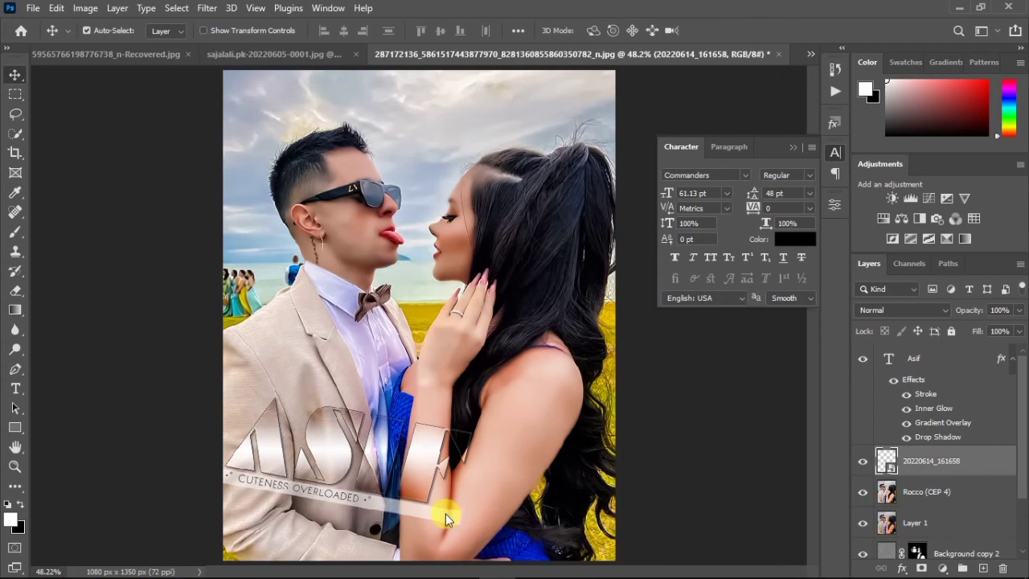
pyautogui.moveTo(446, 513); pyautogui.dragTo(453, 515)
pyautogui.moveTo(396, 577)
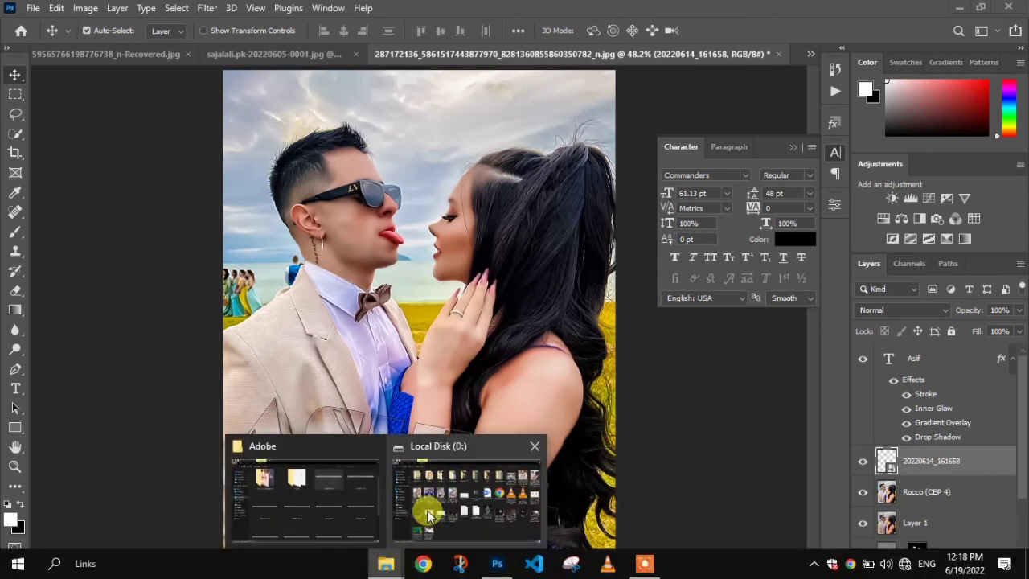
pyautogui.click(347, 507)
pyautogui.doubleClick(426, 187)
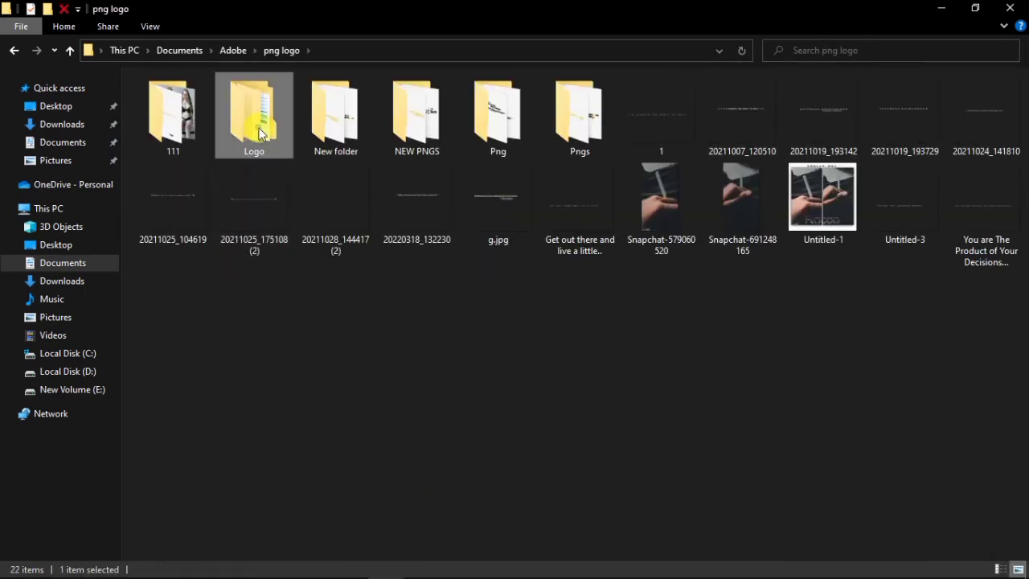
pyautogui.doubleClick(256, 120)
pyautogui.doubleClick(281, 127)
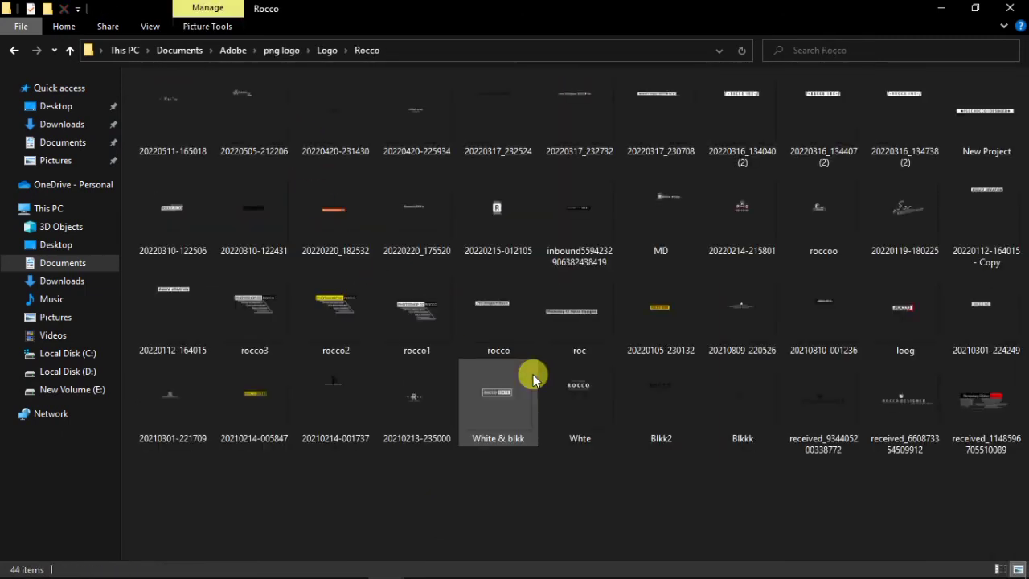
pyautogui.moveTo(179, 123); pyautogui.dragTo(558, 372)
pyautogui.moveTo(473, 119); pyautogui.dragTo(331, 127)
pyautogui.press('Return')
# Step: Export the finished portrait to Local Disk (D:), using the person's first name as the file name
pyautogui.click(33, 8)
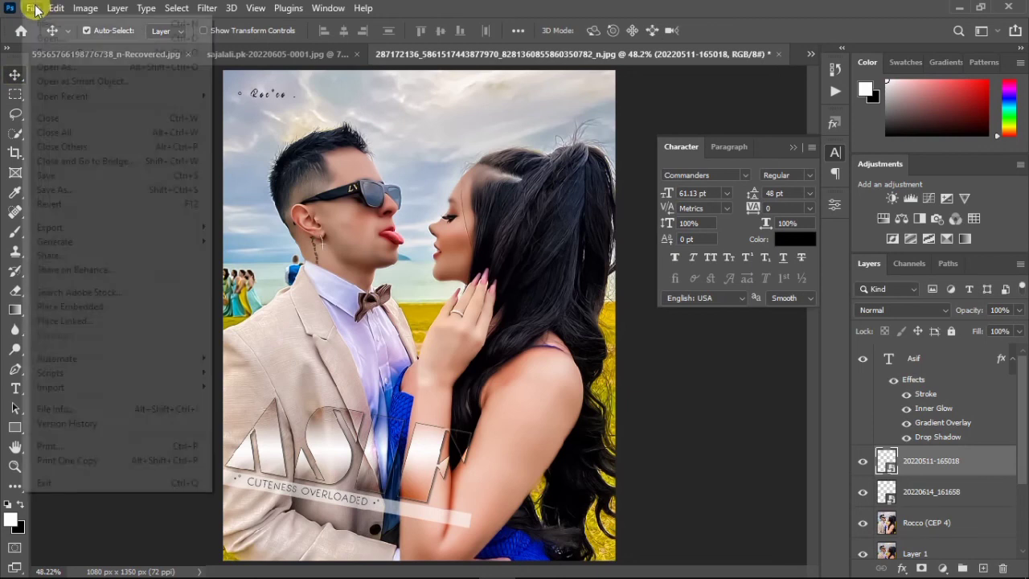
pyautogui.click(118, 226)
pyautogui.click(243, 228)
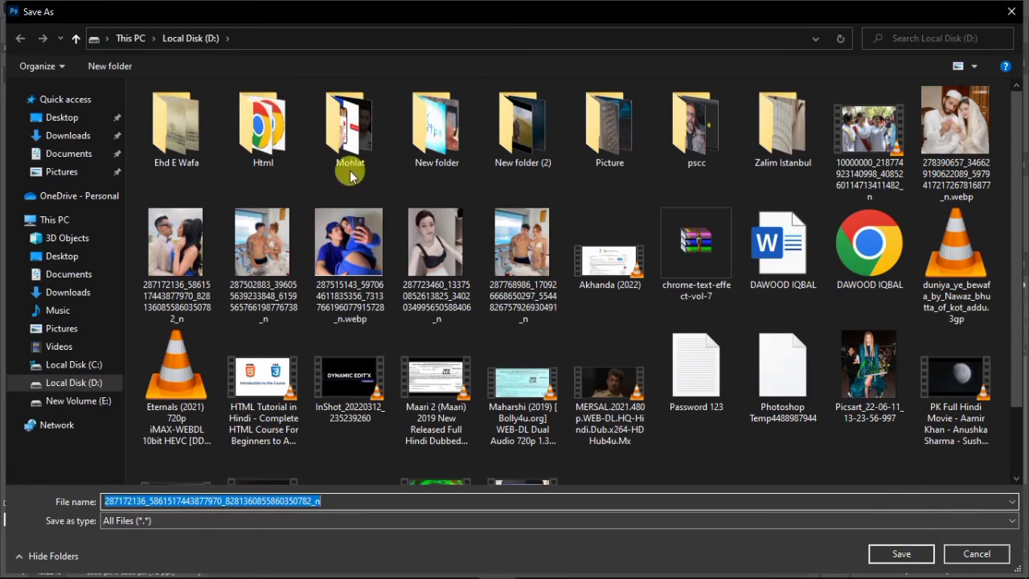
pyautogui.write('Asif')
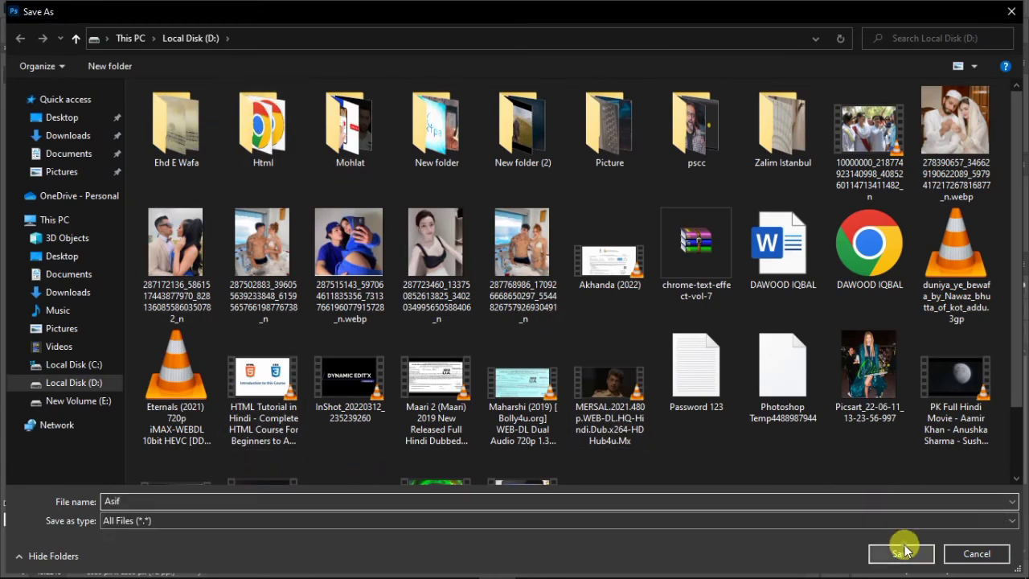
pyautogui.click(902, 554)
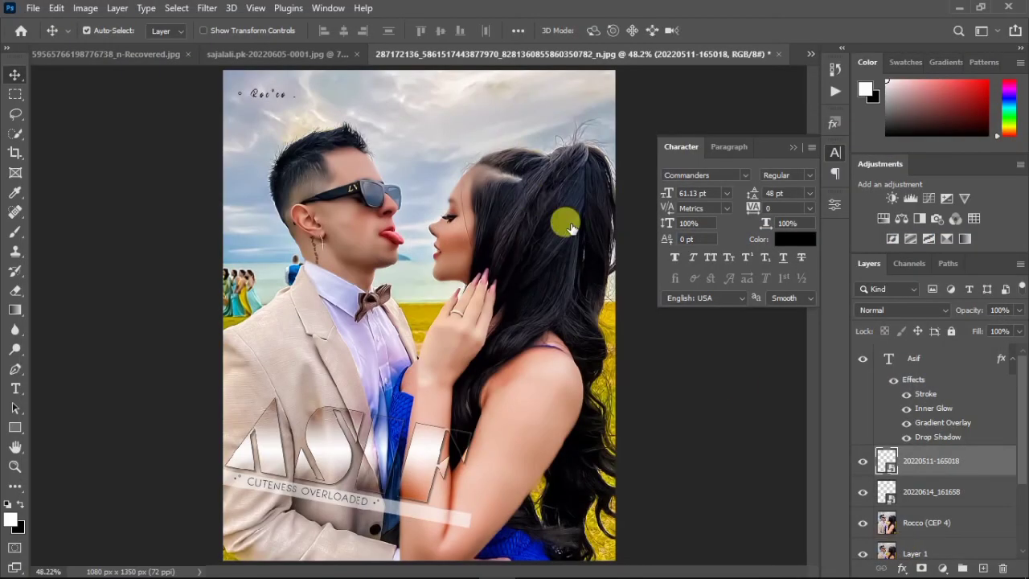